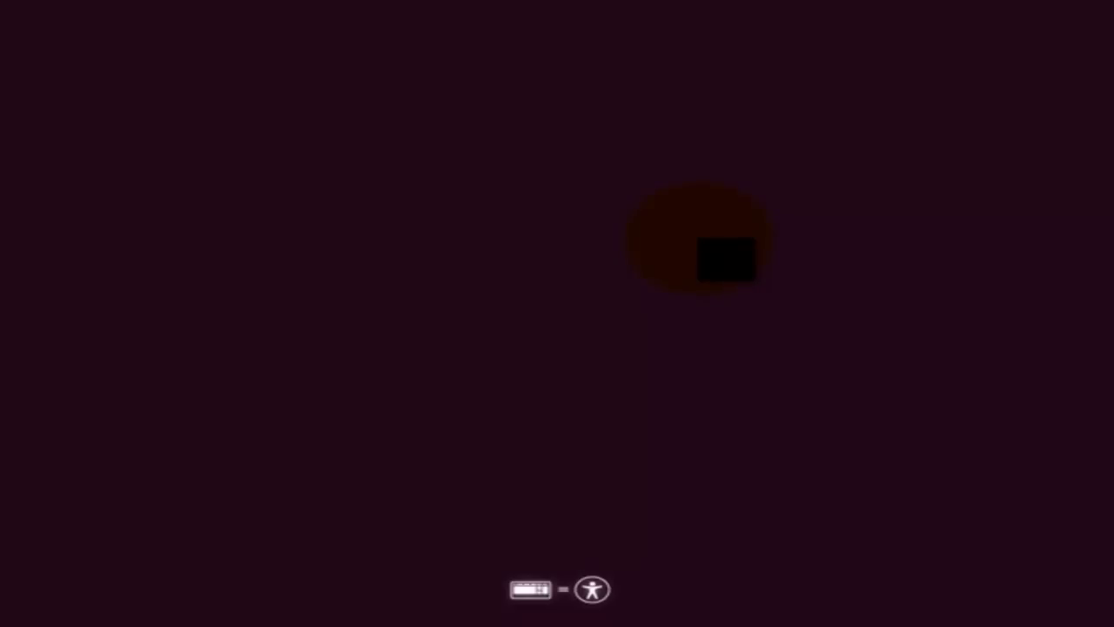
Set the boot menu language to Español
{"action": "key", "text": "Return"}
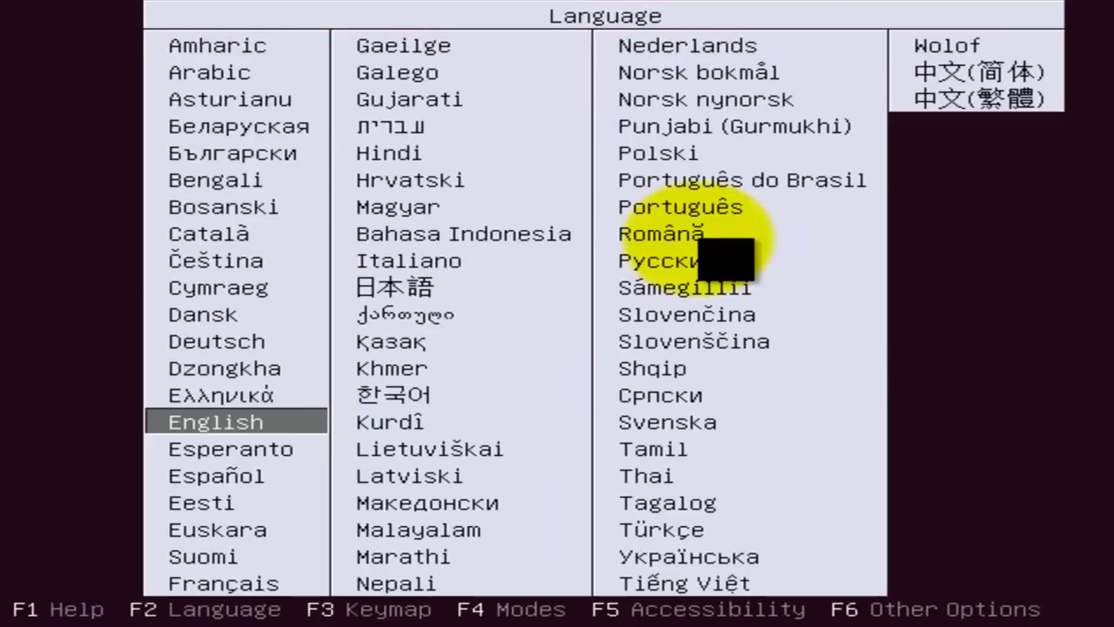
{"action": "key", "text": "Down"}
{"action": "key", "text": "Down"}
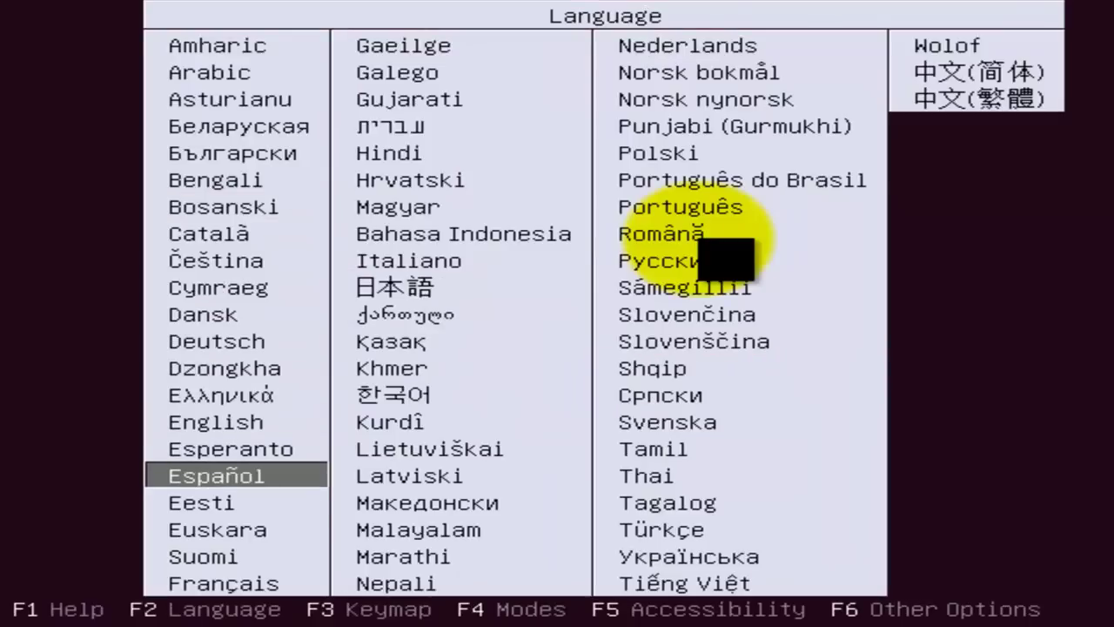
{"action": "key", "text": "Return"}
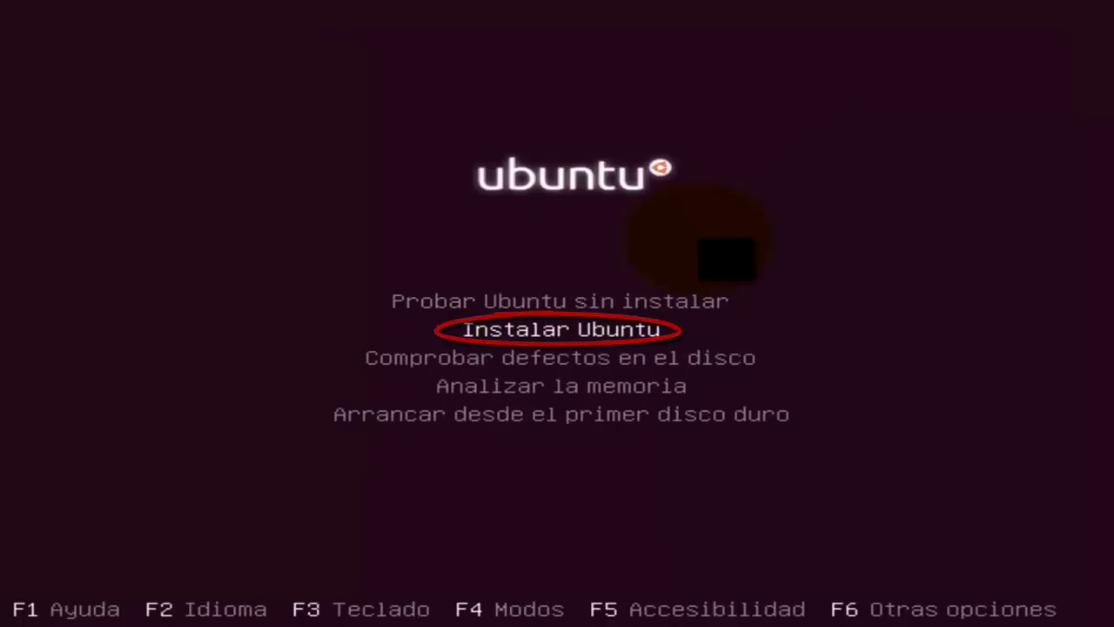
Start Instalar Ubuntu and continue through the welcome page in Español and the installation preparation page
{"action": "key", "text": "Return"}
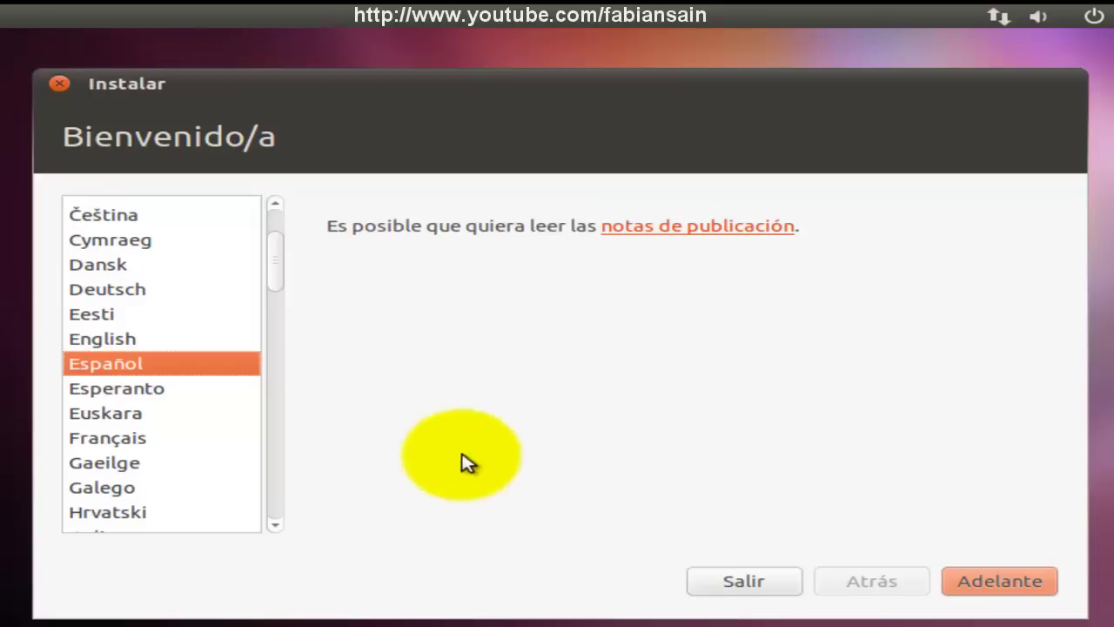
{"action": "left_click", "coordinate": [984, 582]}
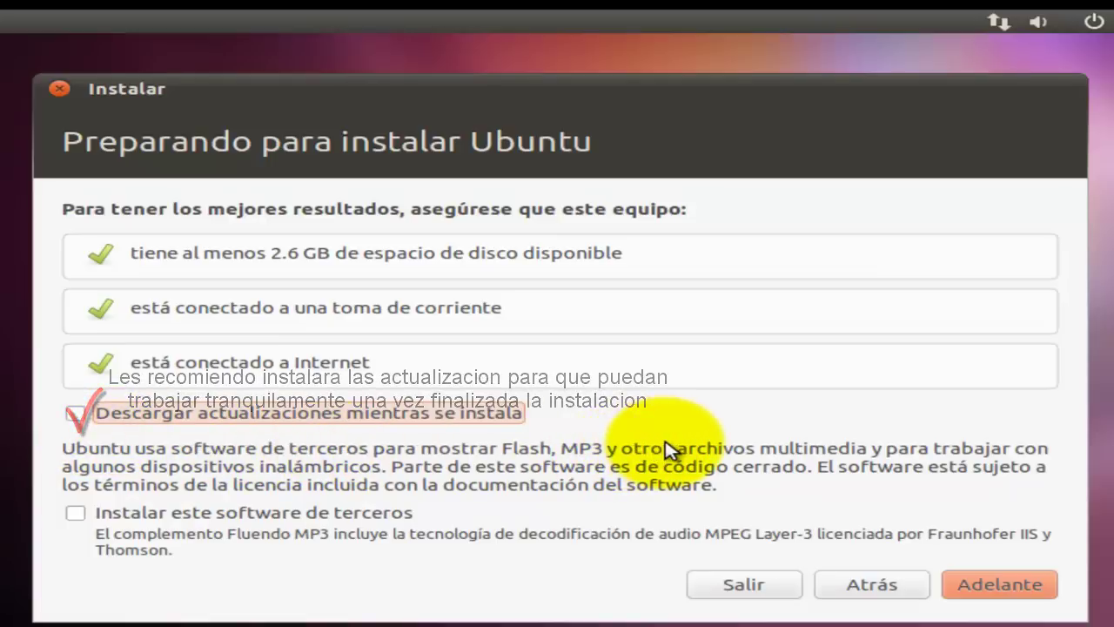
{"action": "left_click", "coordinate": [999, 585]}
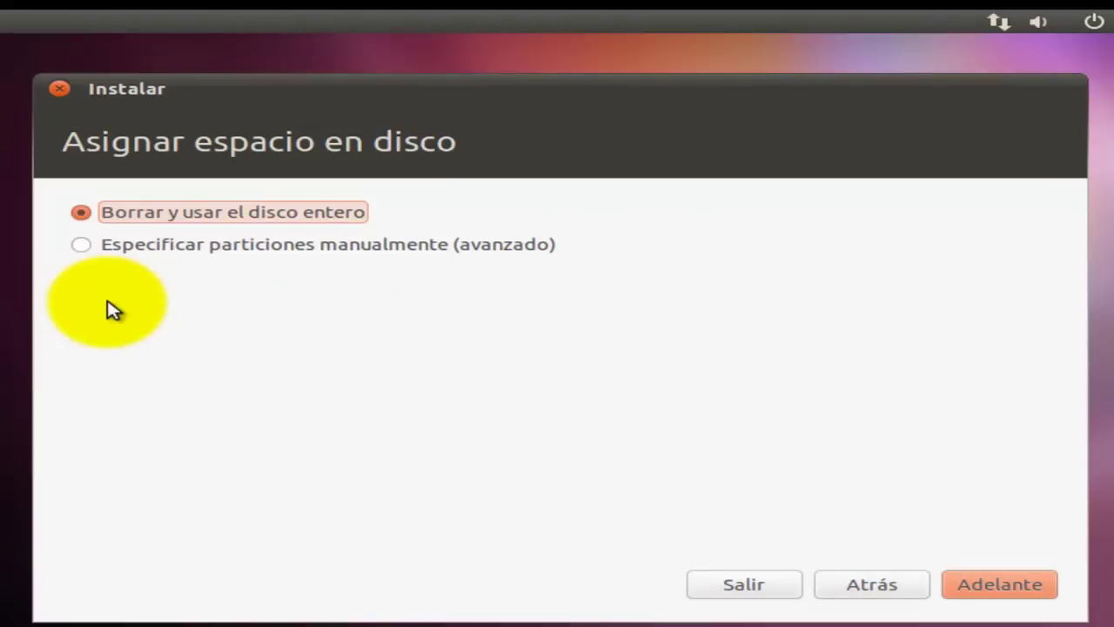
Choose to specify partitions manually and create a new empty partition table on /dev/sda
{"action": "left_click", "coordinate": [126, 257]}
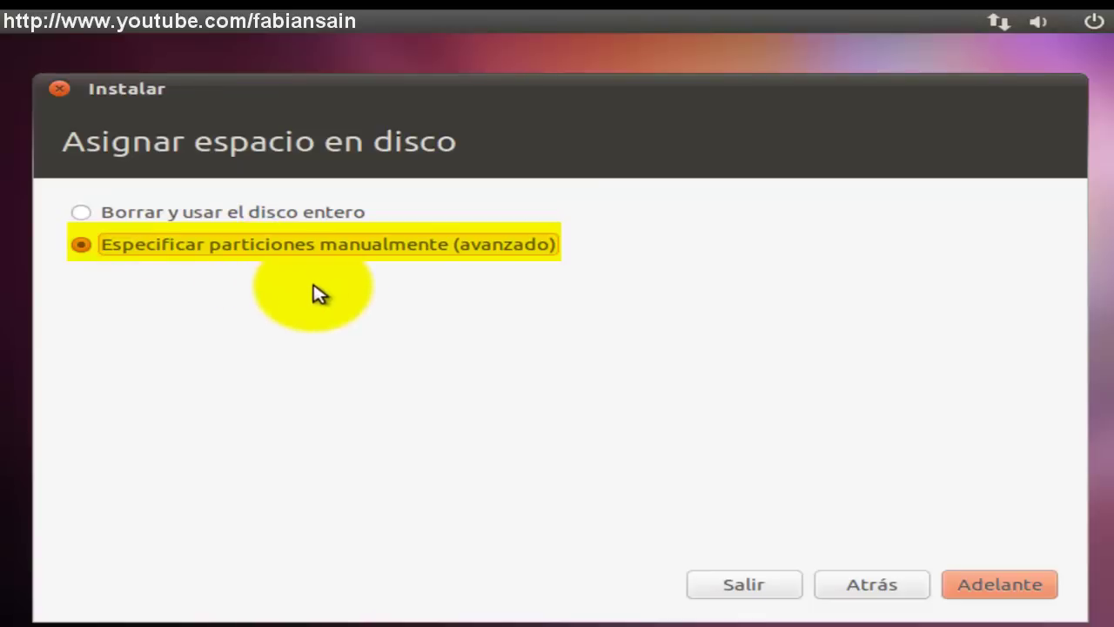
{"action": "left_click", "coordinate": [982, 583]}
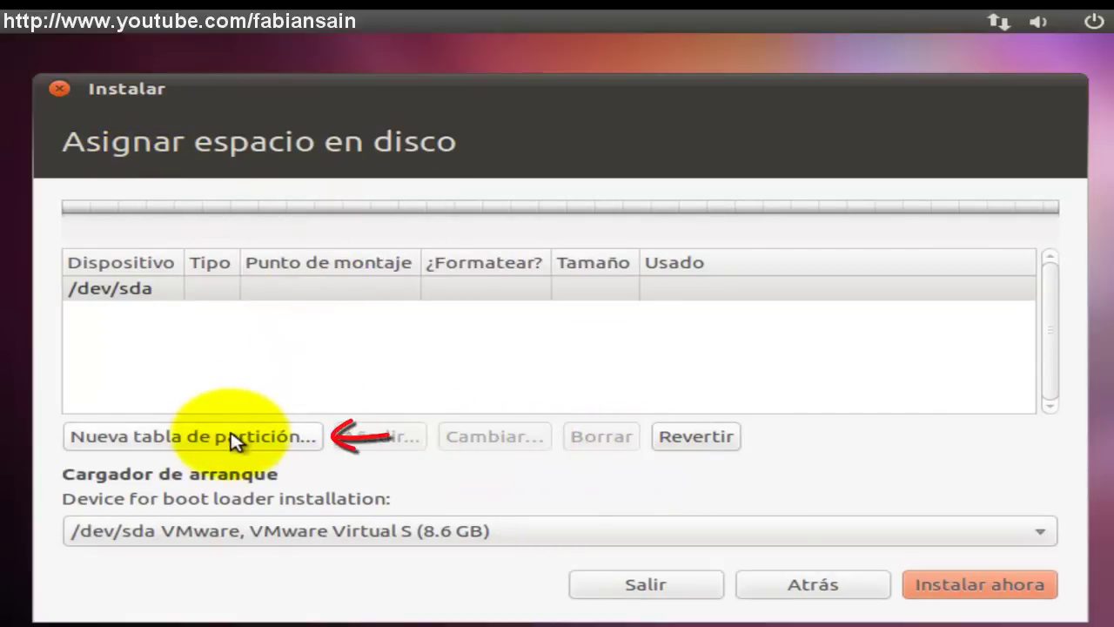
{"action": "left_click", "coordinate": [287, 437]}
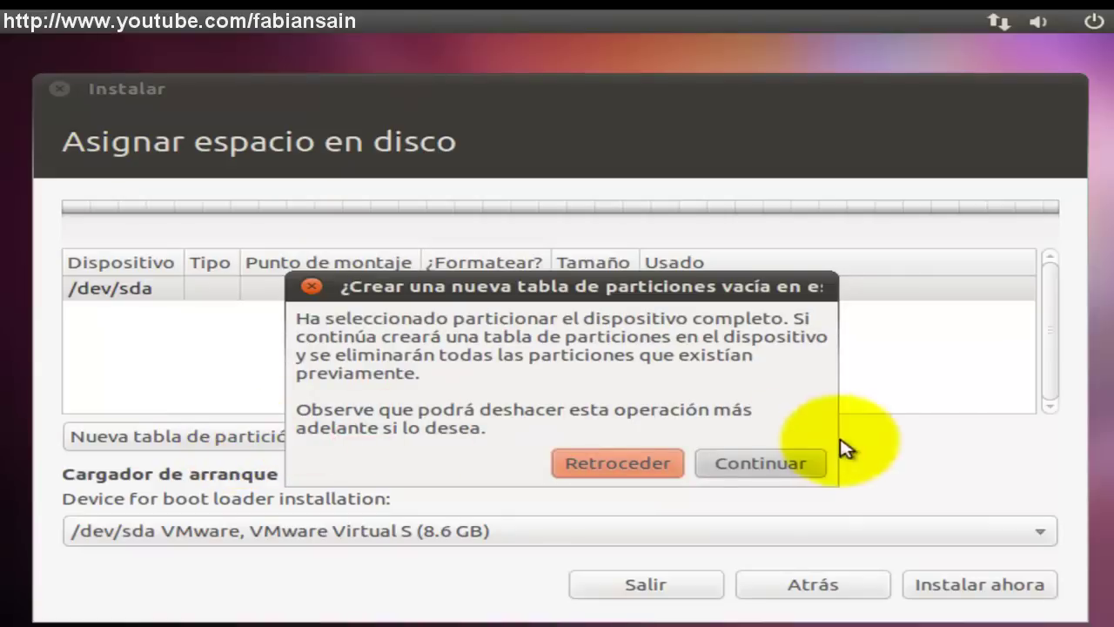
{"action": "left_click", "coordinate": [785, 465]}
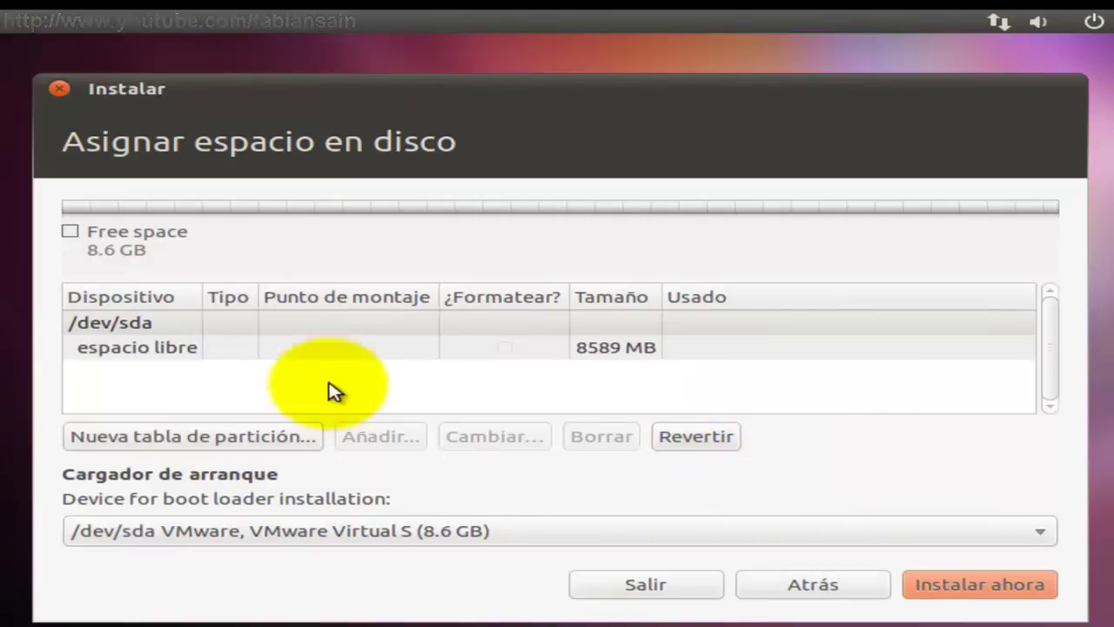
Create a primary 4096 MB ext4 partition in the free space with the mount point /
{"action": "left_click", "coordinate": [196, 350]}
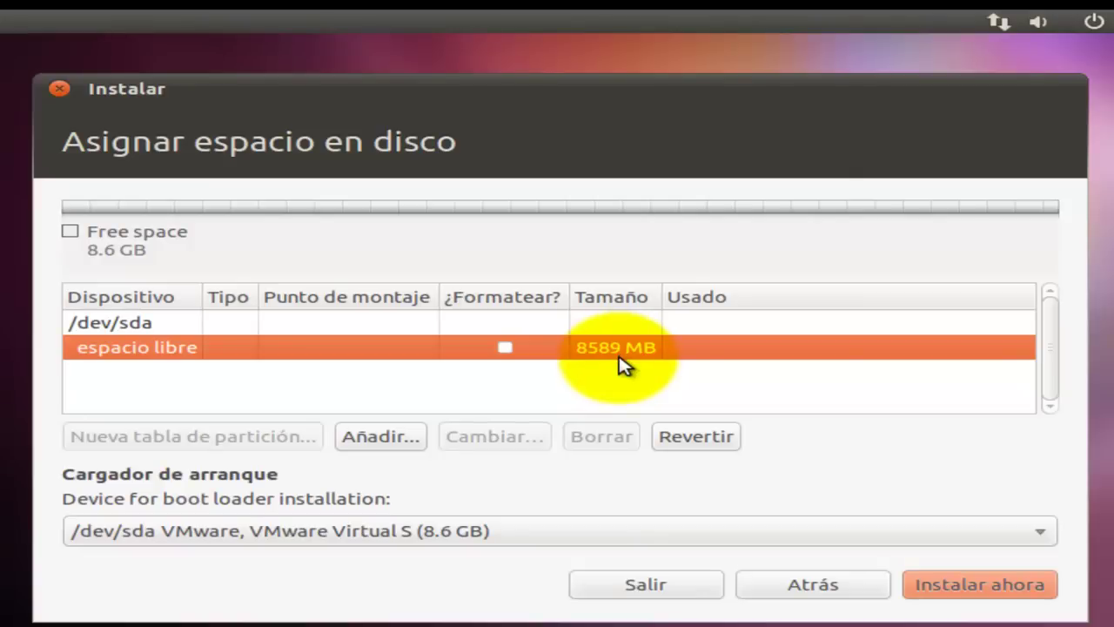
{"action": "left_click", "coordinate": [383, 436]}
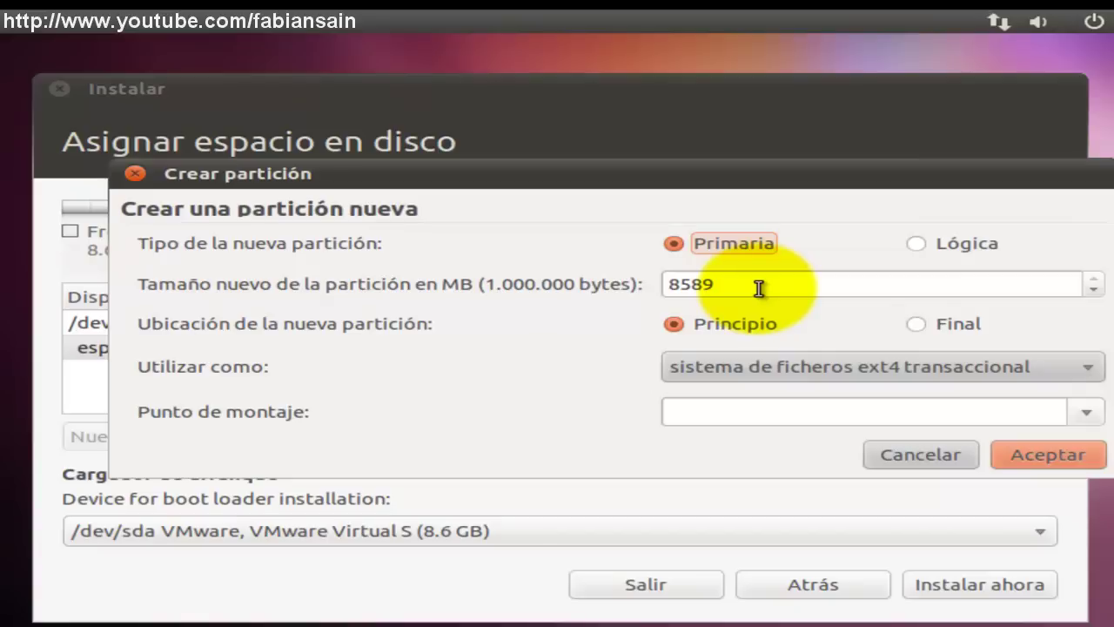
{"action": "left_click_drag", "start_coordinate": [755, 288], "coordinate": [655, 288]}
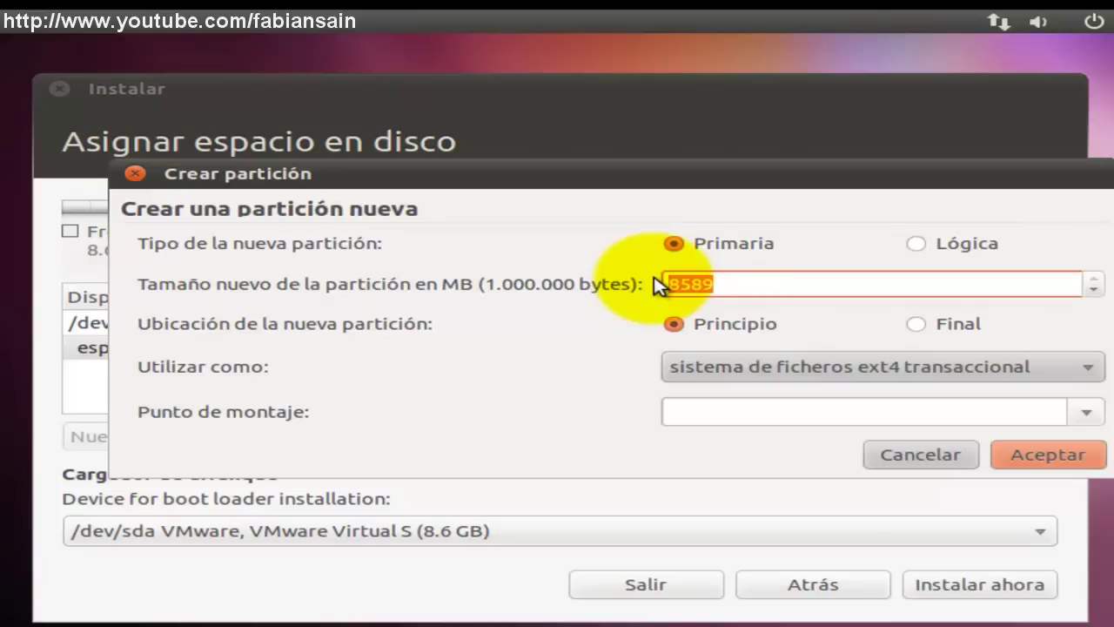
{"action": "type", "text": "4096"}
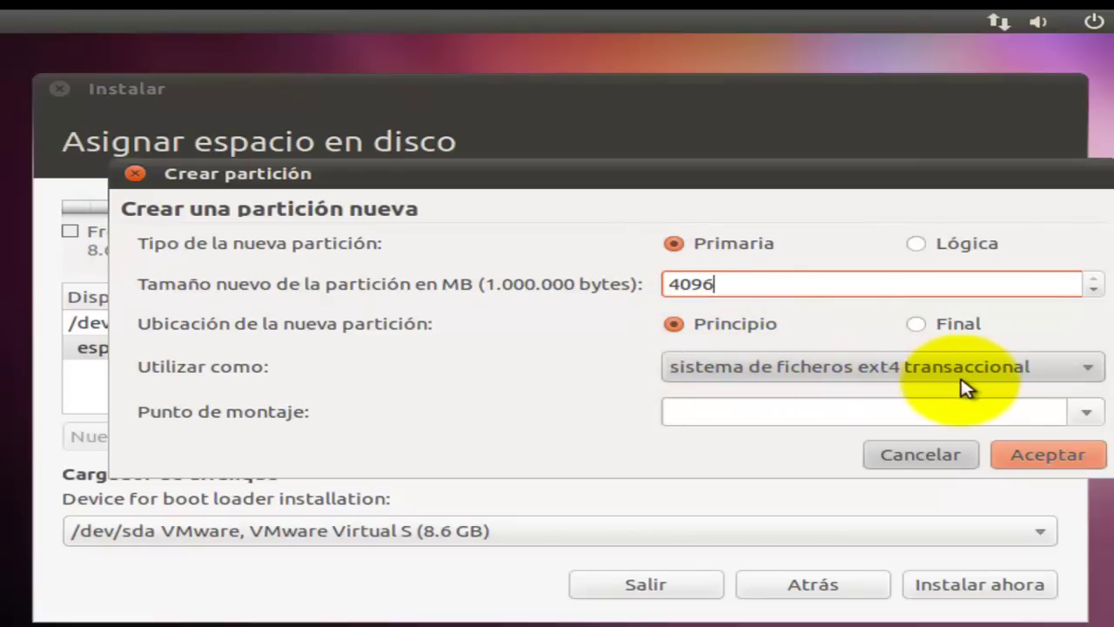
{"action": "left_click", "coordinate": [842, 410]}
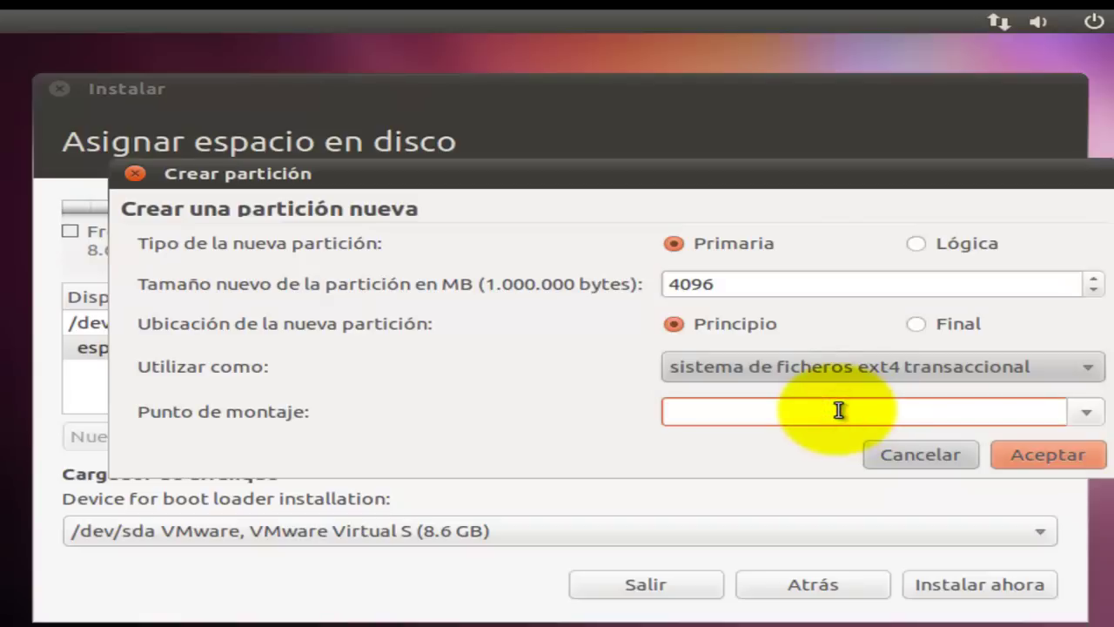
{"action": "left_click", "coordinate": [1048, 455]}
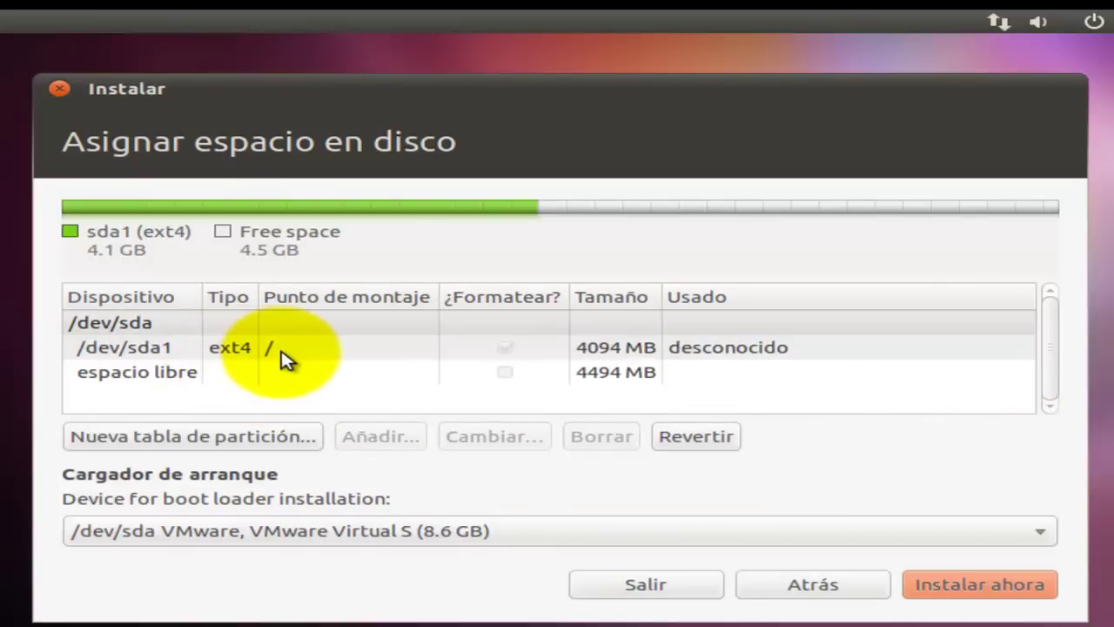
Create a logical 1024 MB partition in the free space for use as swap (área de intercambio)
{"action": "left_click", "coordinate": [185, 374]}
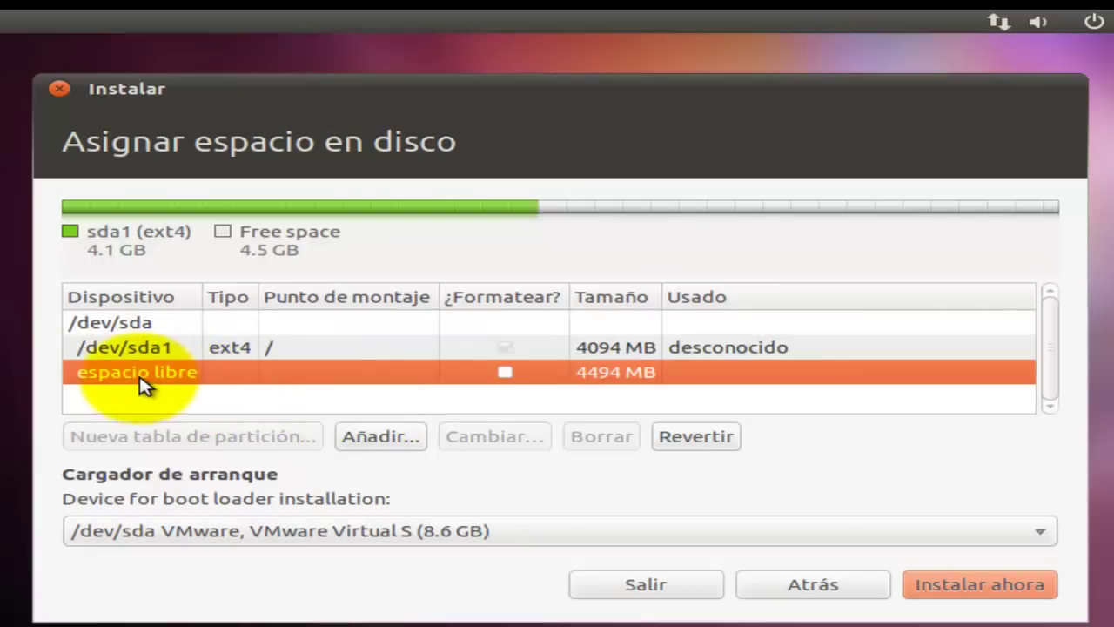
{"action": "left_click", "coordinate": [368, 439]}
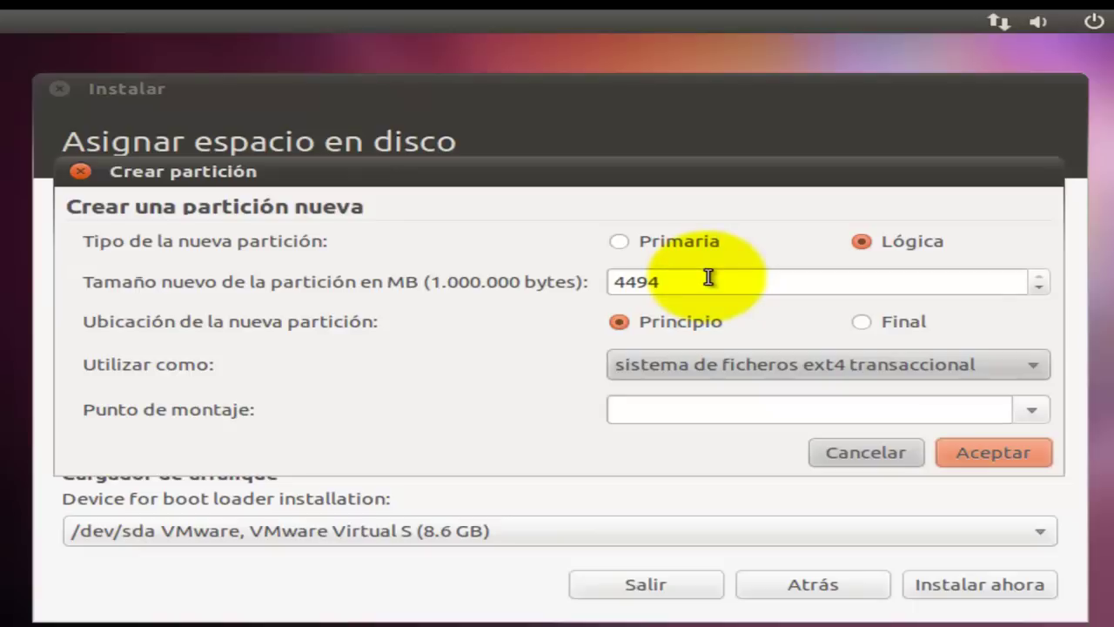
{"action": "left_click_drag", "start_coordinate": [678, 280], "coordinate": [608, 285]}
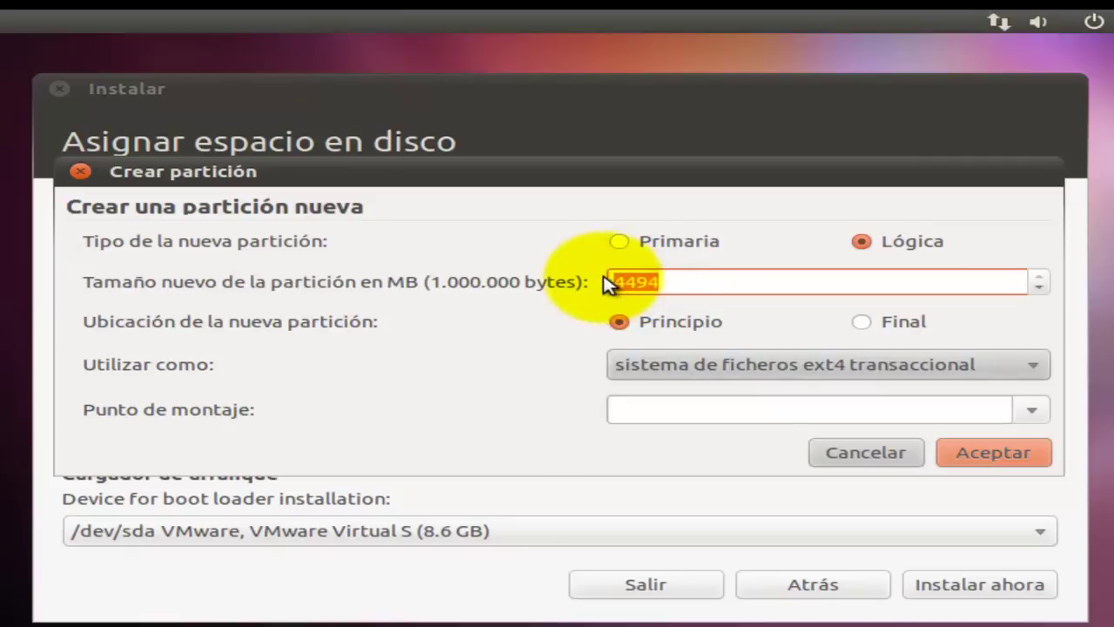
{"action": "type", "text": "1024"}
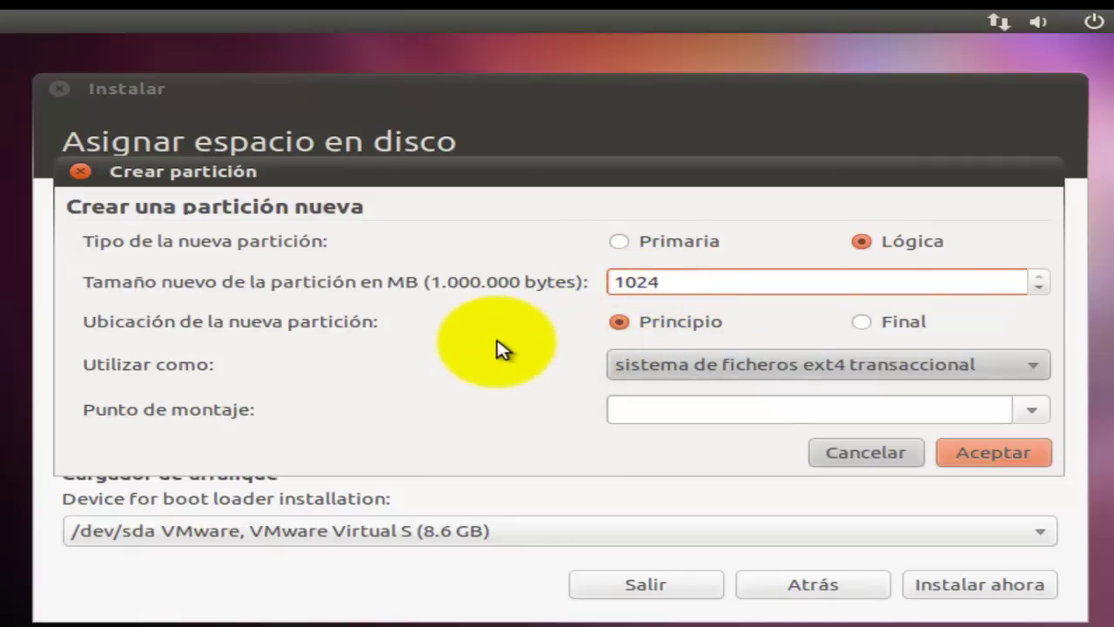
{"action": "left_click", "coordinate": [652, 363]}
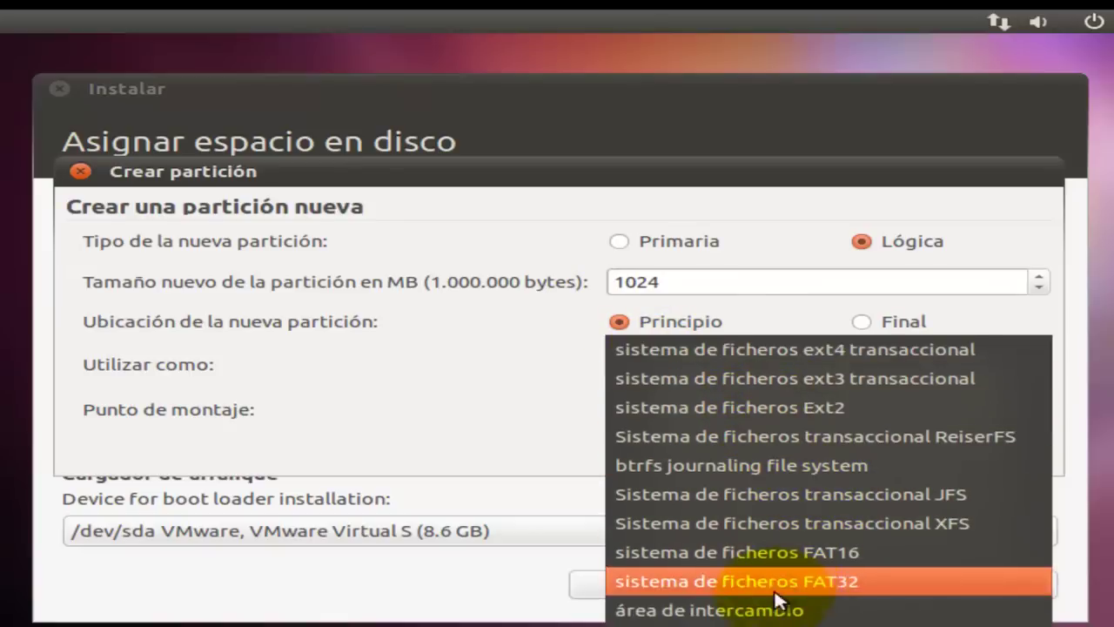
{"action": "left_click", "coordinate": [757, 609]}
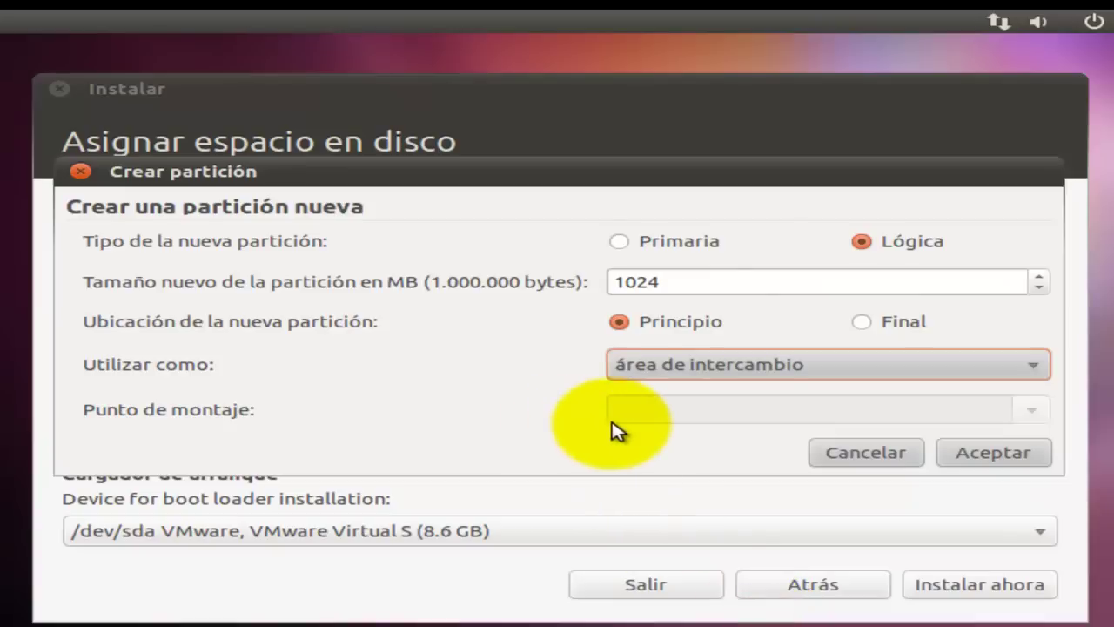
{"action": "left_click", "coordinate": [656, 426]}
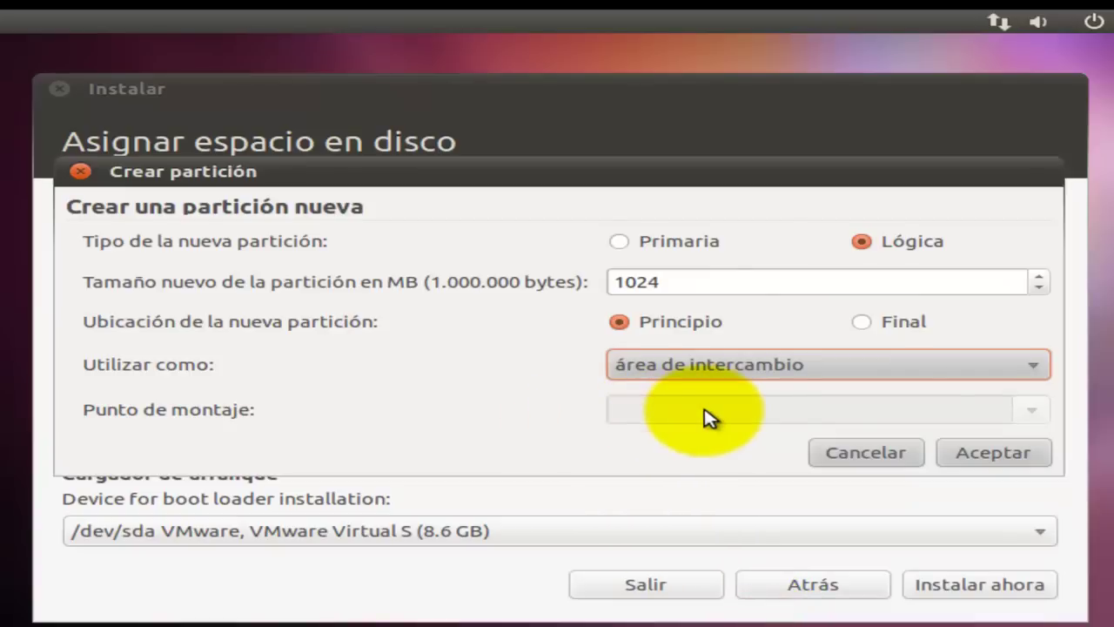
{"action": "left_click", "coordinate": [990, 466]}
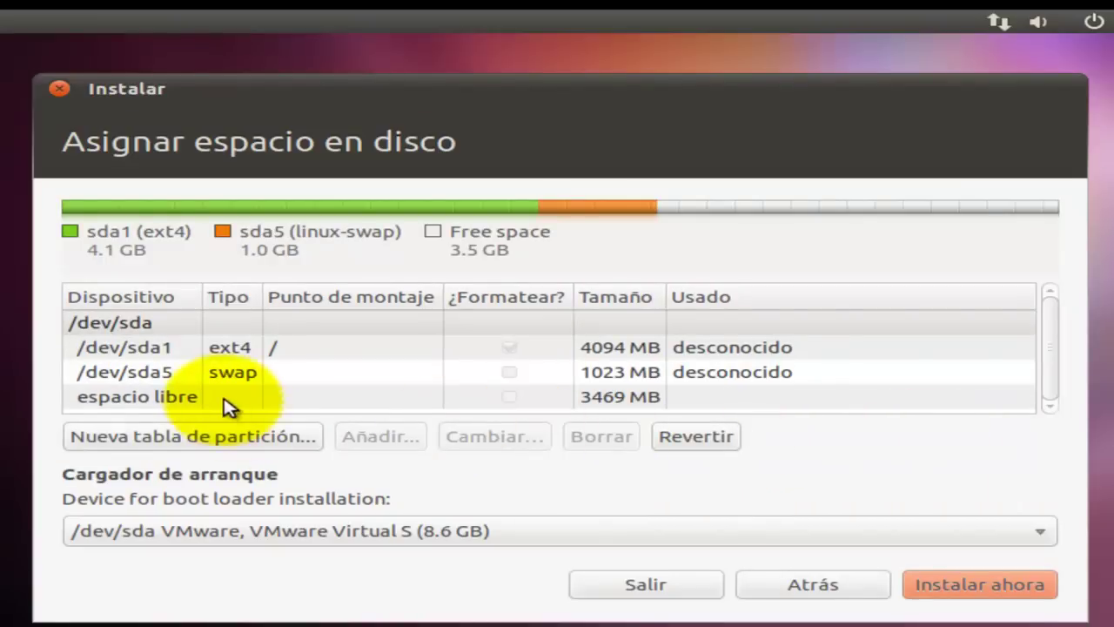
Create a logical ext4 partition from all the remaining free space with the mount point /home
{"action": "left_click", "coordinate": [224, 398]}
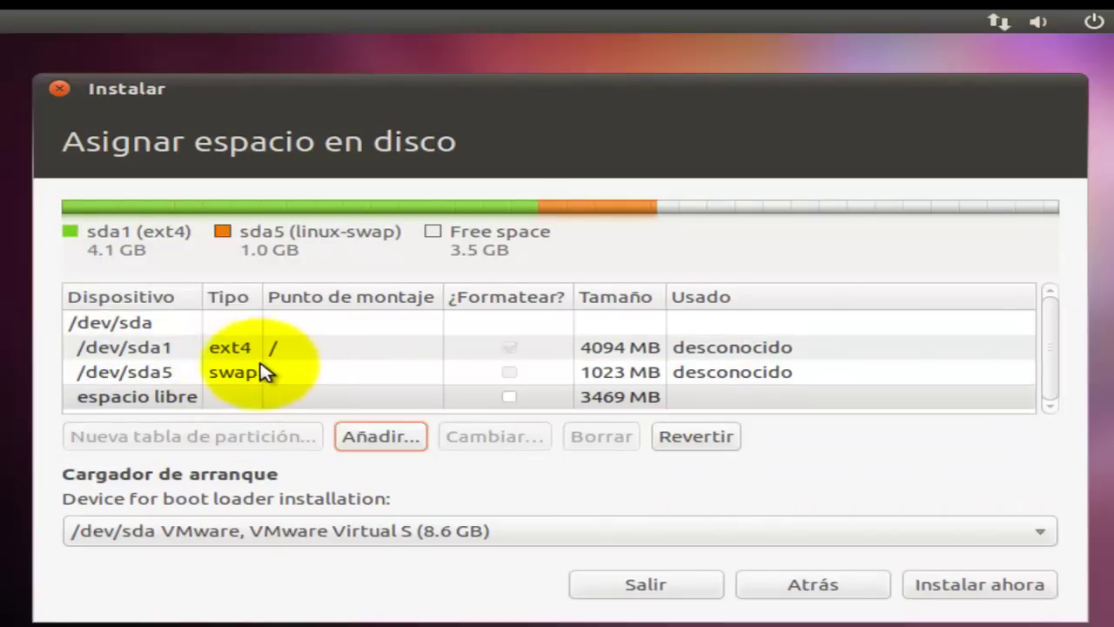
{"action": "left_click", "coordinate": [152, 400]}
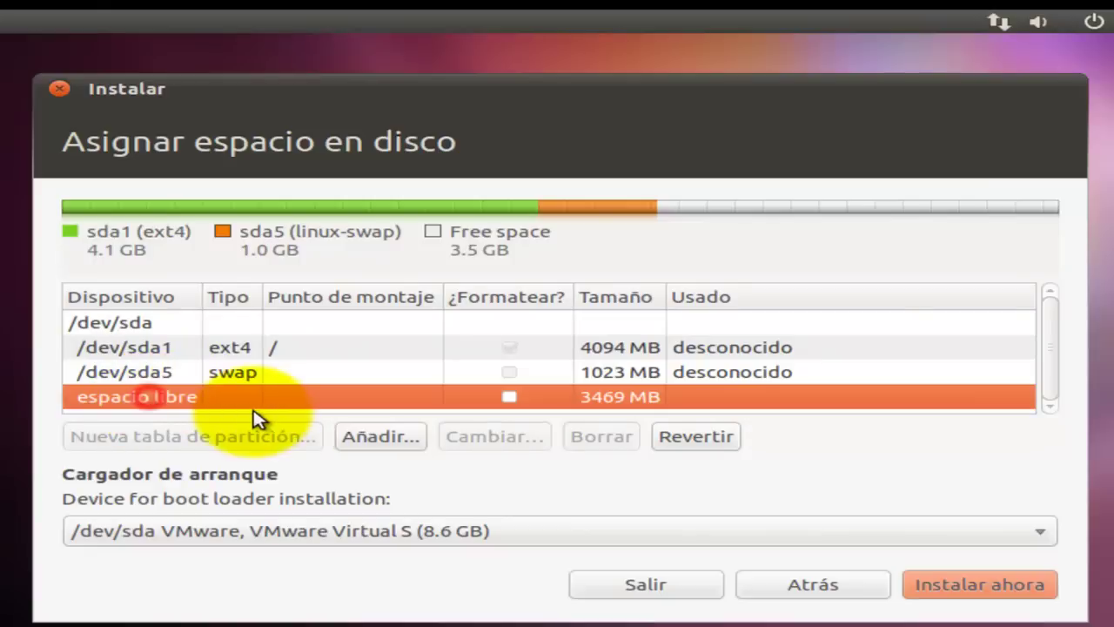
{"action": "left_click", "coordinate": [407, 440]}
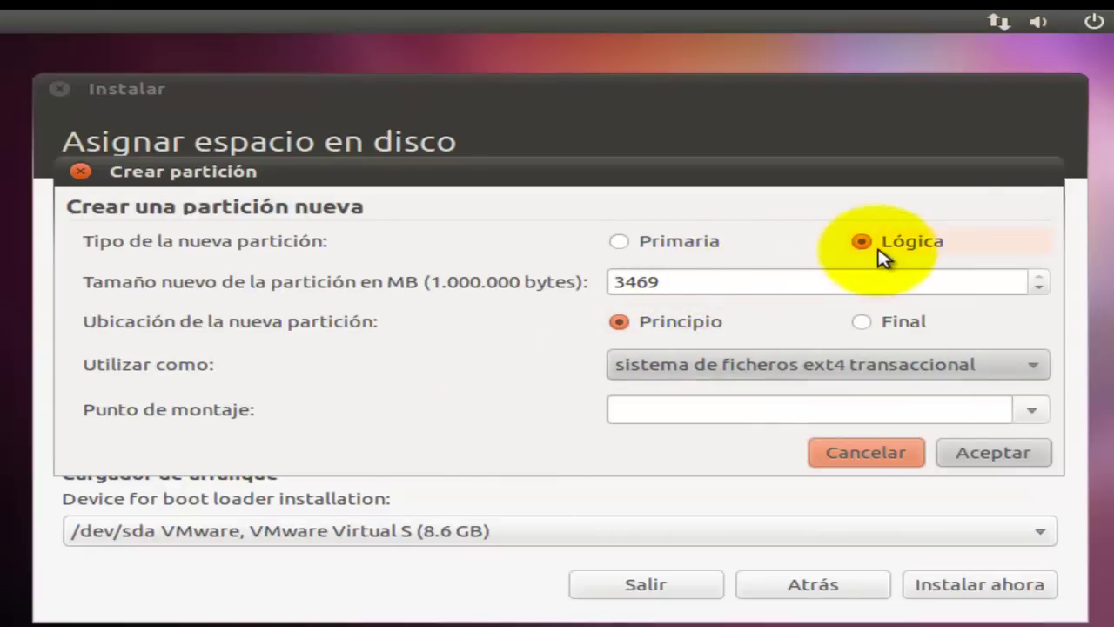
{"action": "left_click", "coordinate": [688, 282]}
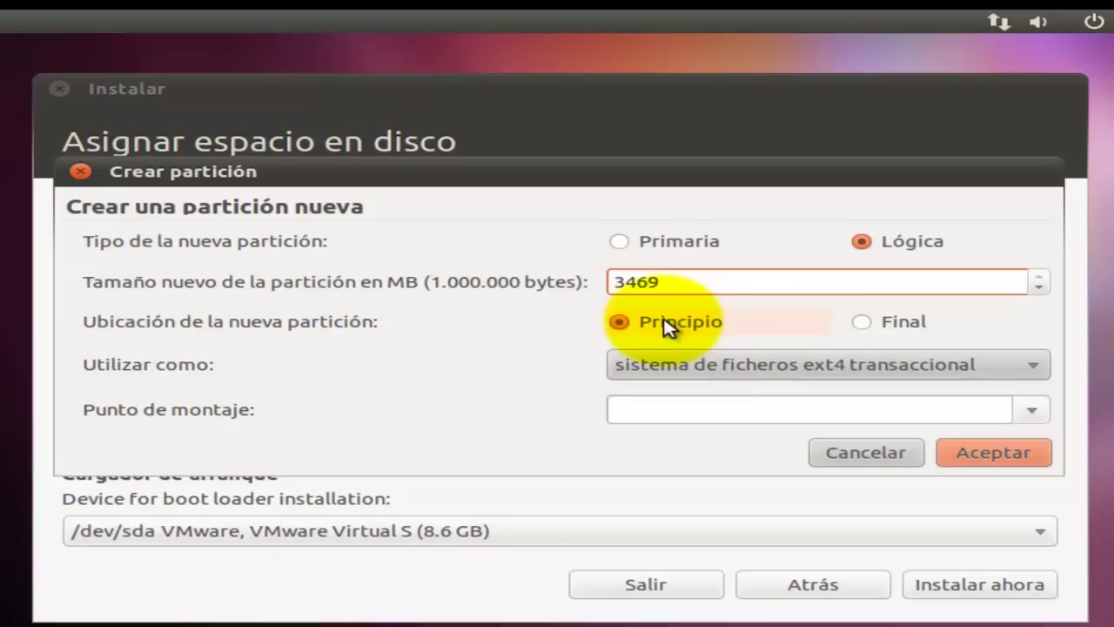
{"action": "left_click", "coordinate": [731, 369]}
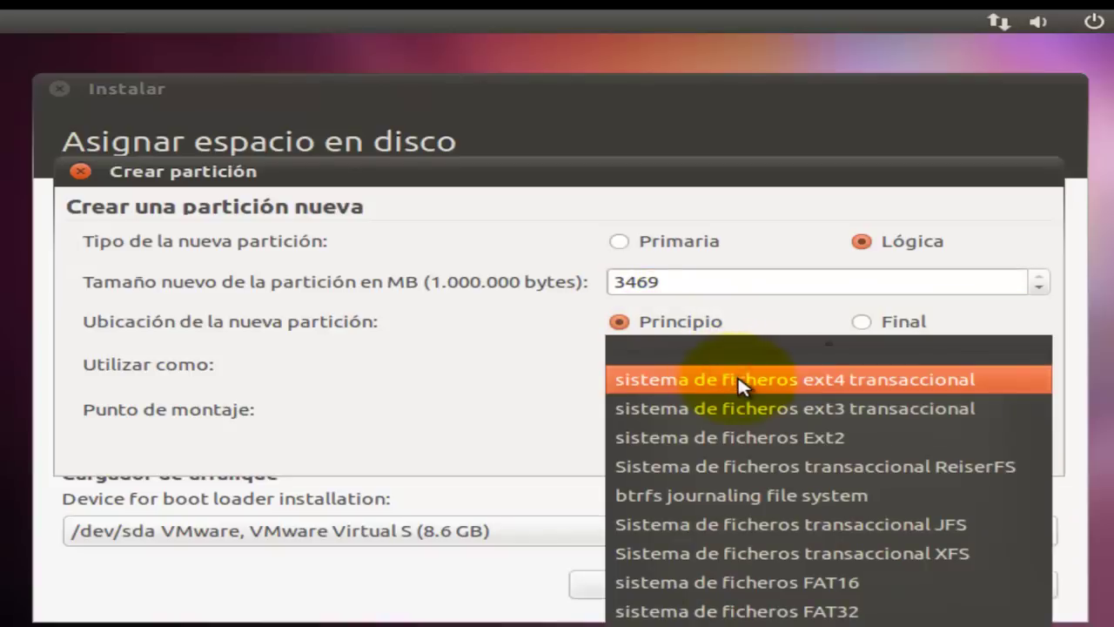
{"action": "left_click", "coordinate": [854, 380]}
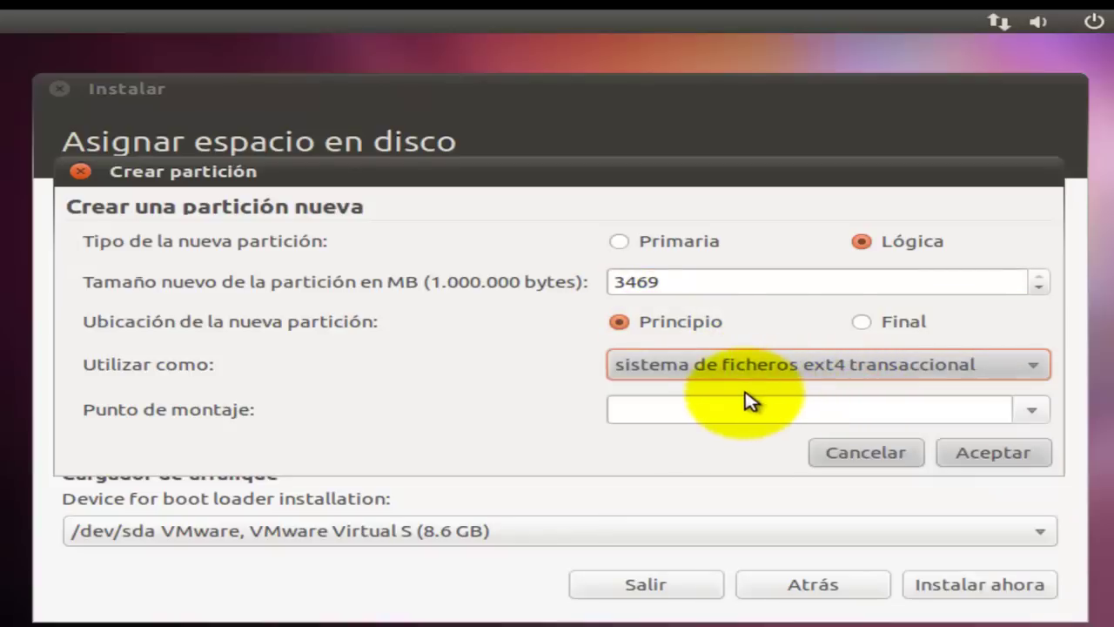
{"action": "left_click", "coordinate": [722, 408]}
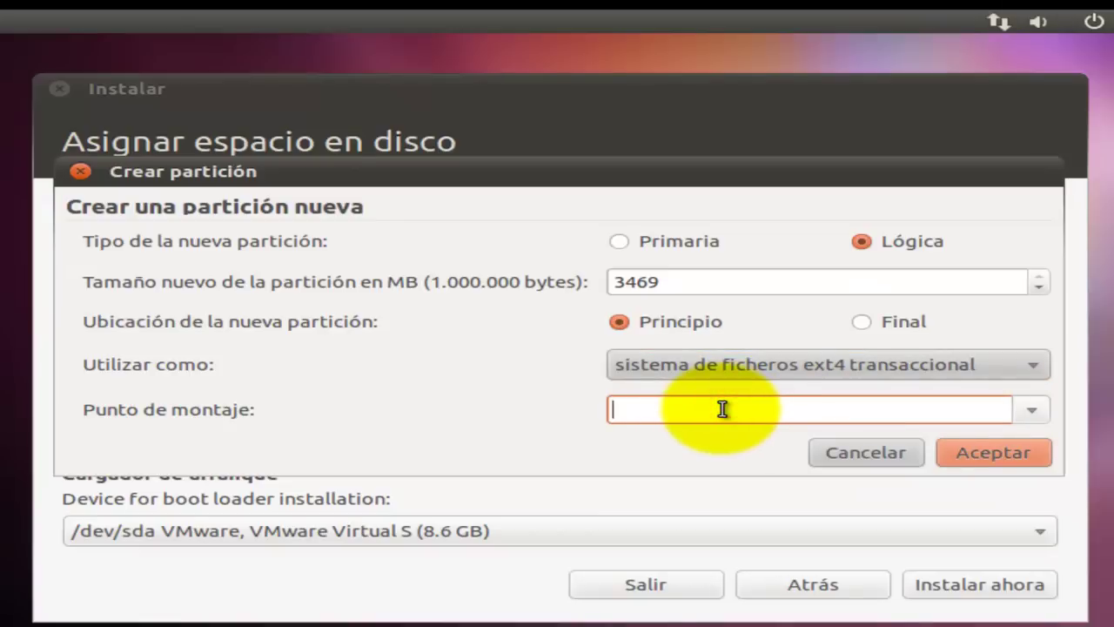
{"action": "type", "text": "/home"}
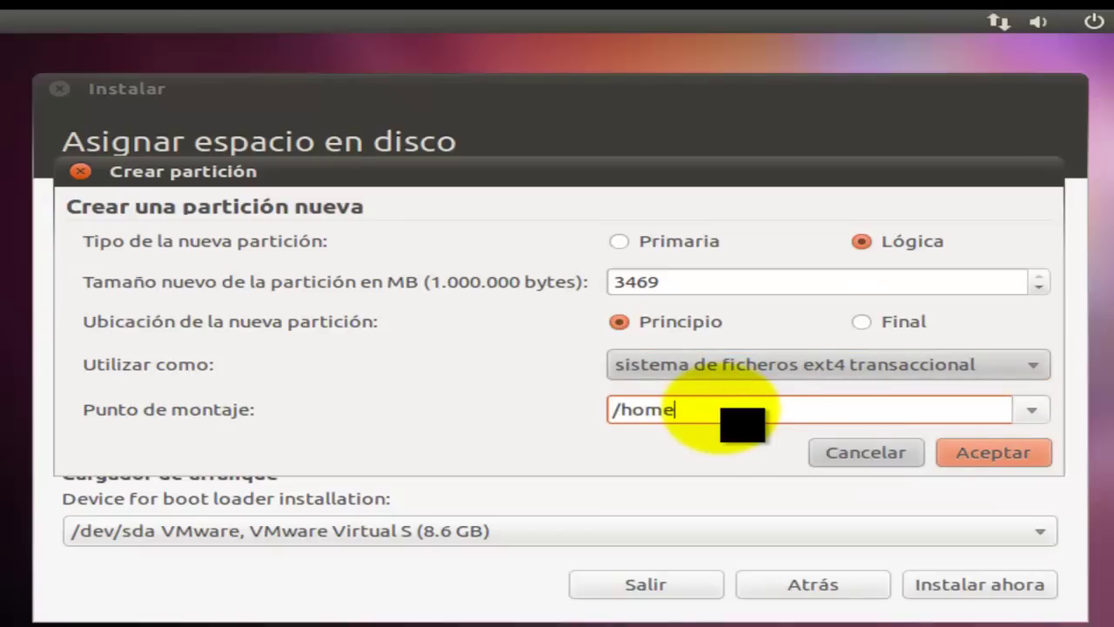
{"action": "left_click", "coordinate": [965, 456]}
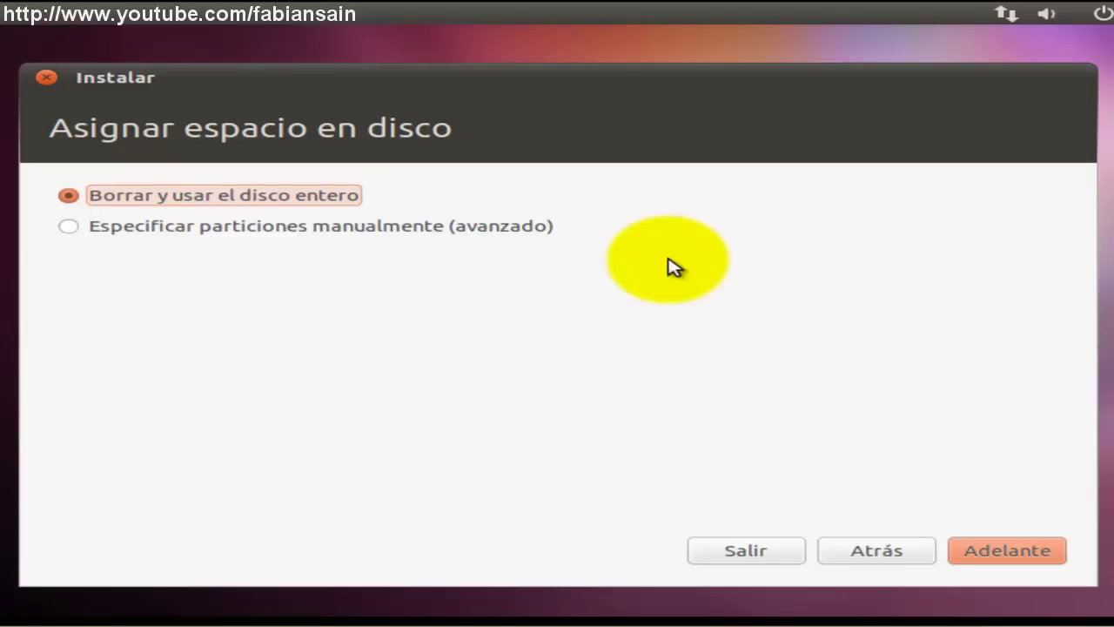
Choose to erase and use the entire sda disk for Ubuntu, and start the installation
{"action": "left_click", "coordinate": [1002, 552]}
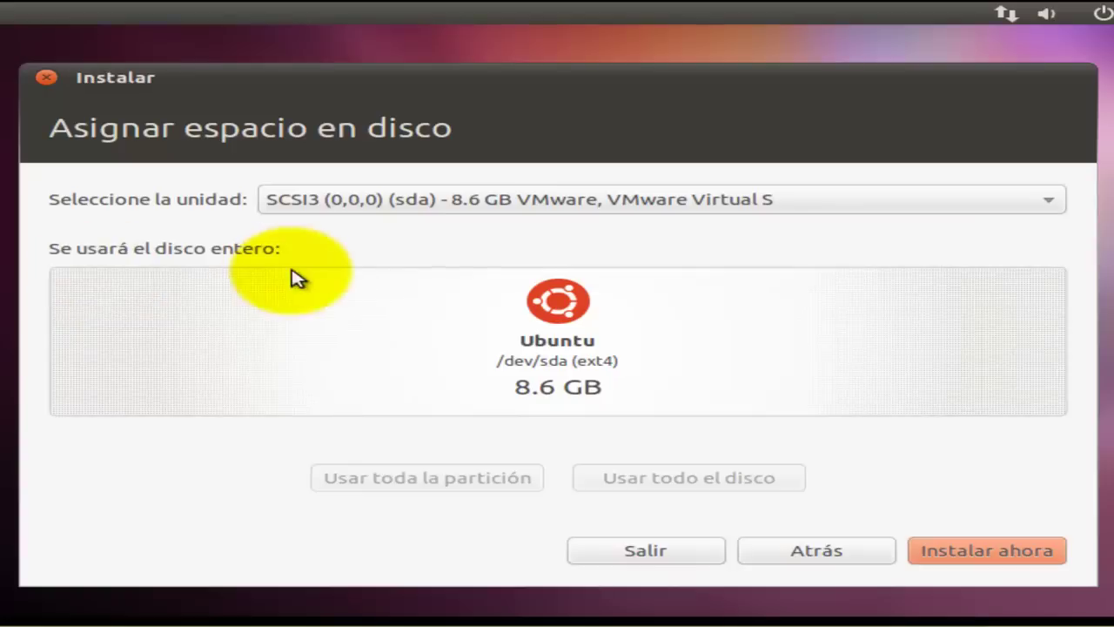
{"action": "left_click", "coordinate": [967, 559]}
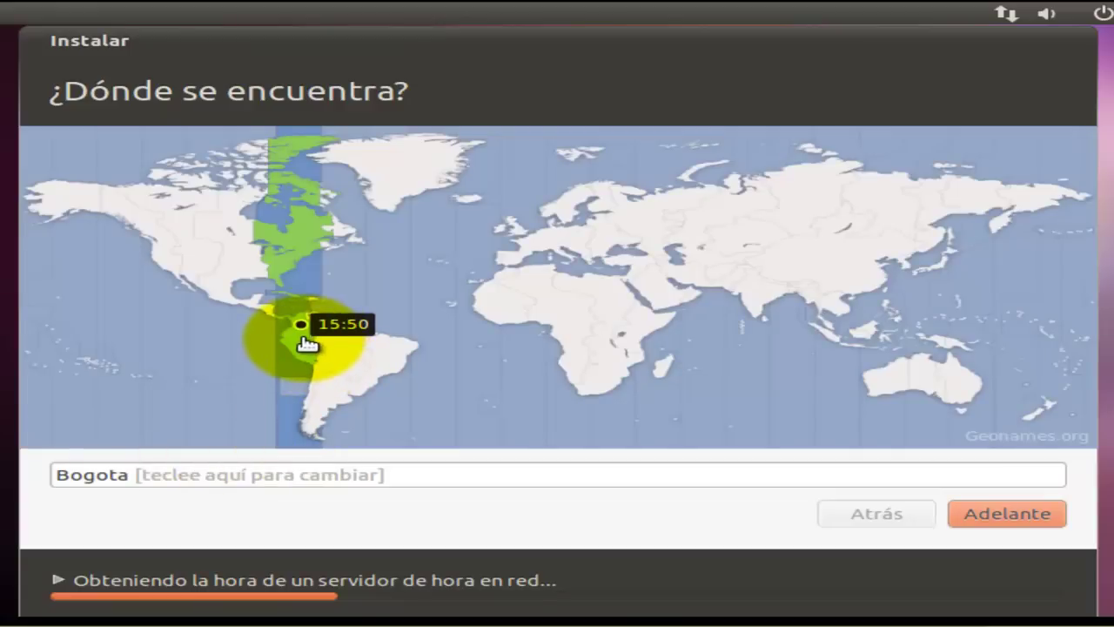
Accept Bogota as the time zone location and set the keyboard layout to Latino américa
{"action": "left_click", "coordinate": [992, 515]}
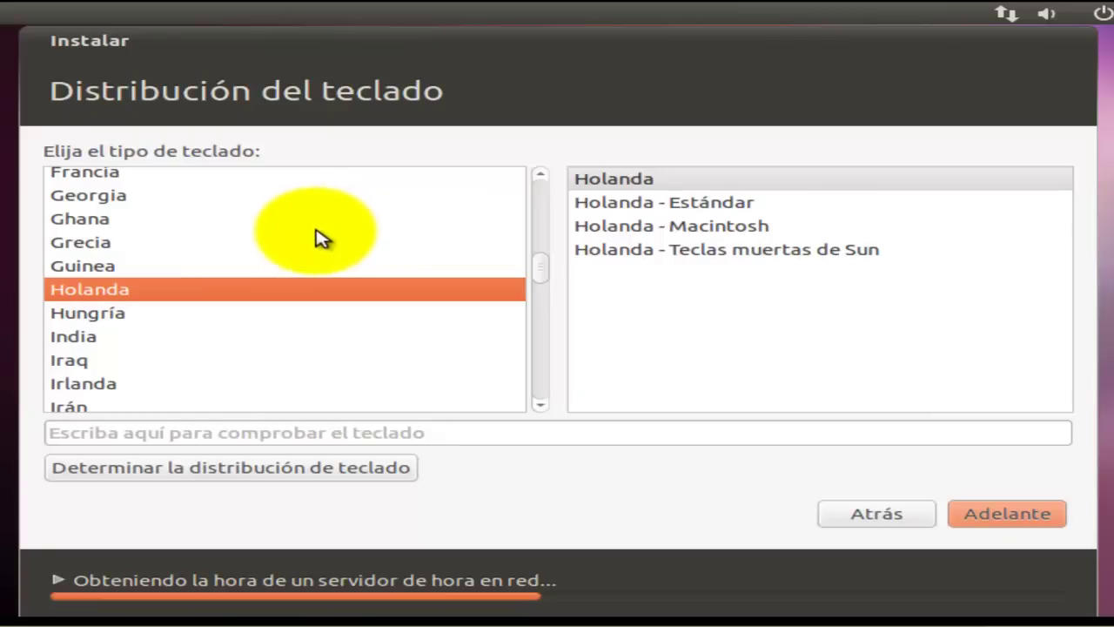
{"action": "scroll", "coordinate": [265, 255], "scroll_direction": "down", "scroll_amount": 6}
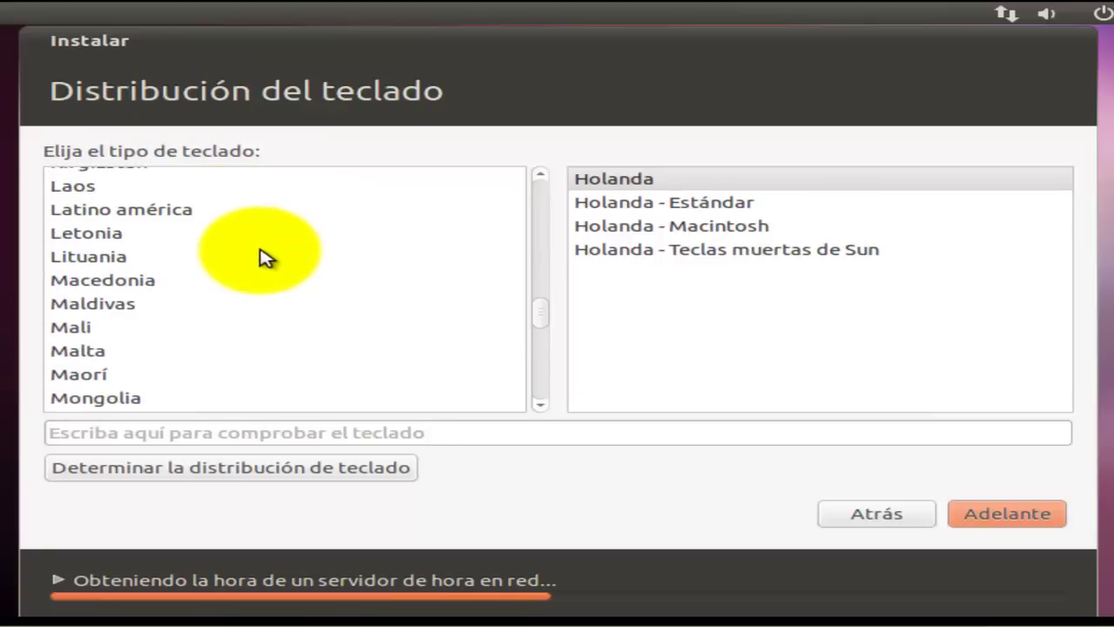
{"action": "left_click", "coordinate": [174, 213]}
{"action": "scroll", "coordinate": [177, 214], "scroll_direction": "up", "scroll_amount": 2}
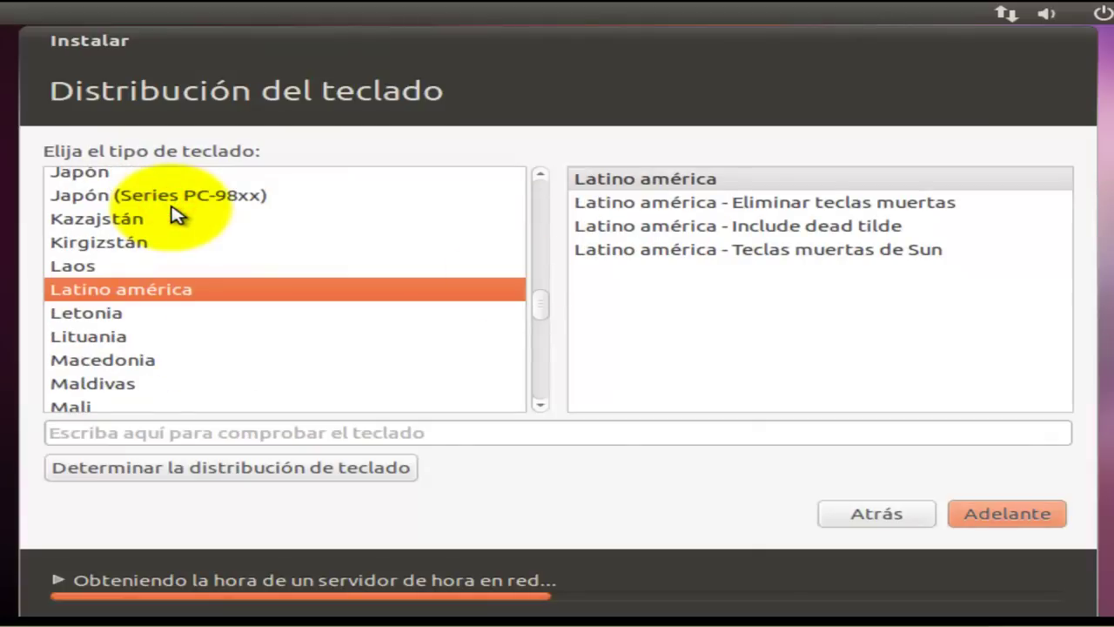
{"action": "left_click", "coordinate": [1000, 517]}
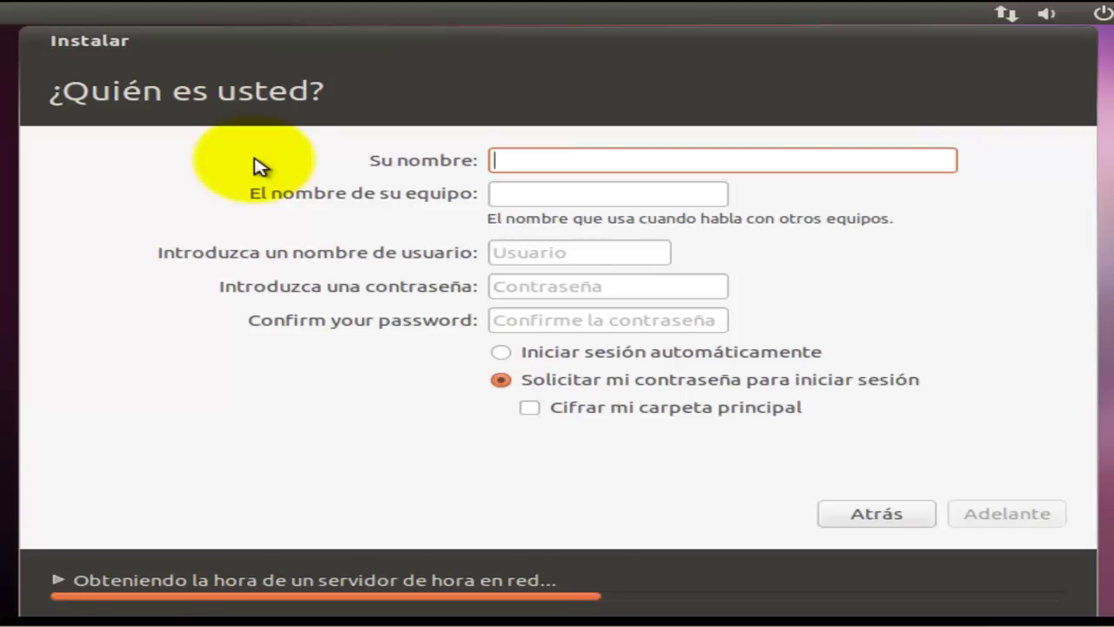
Enter the user's name, fill in and confirm the account password, and submit the user details
{"action": "type", "text": "fabian"}
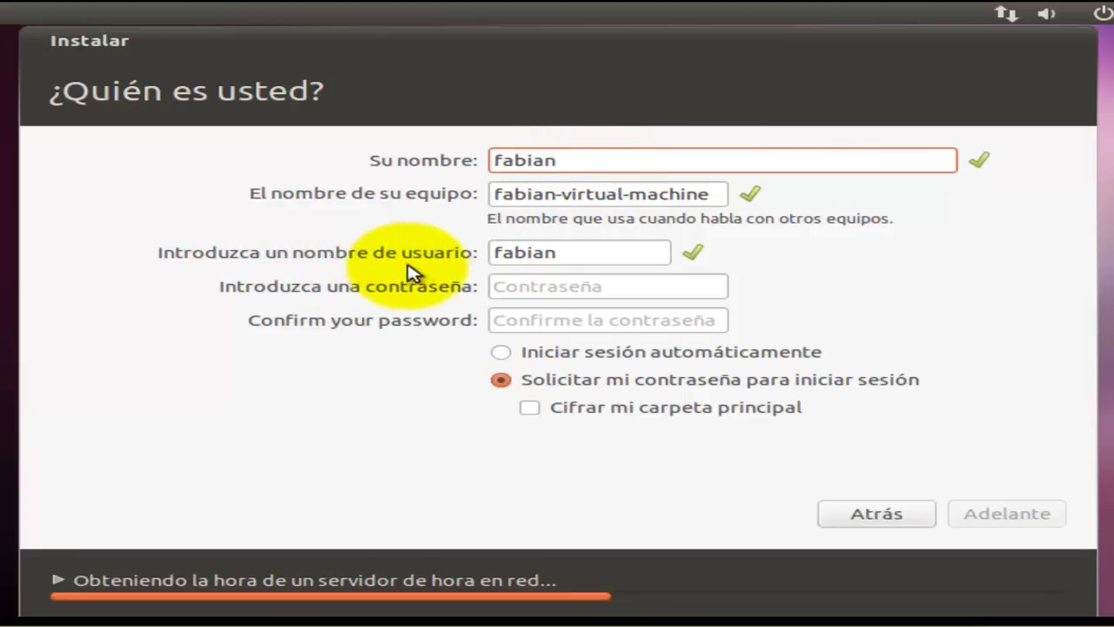
{"action": "double_click", "coordinate": [566, 252]}
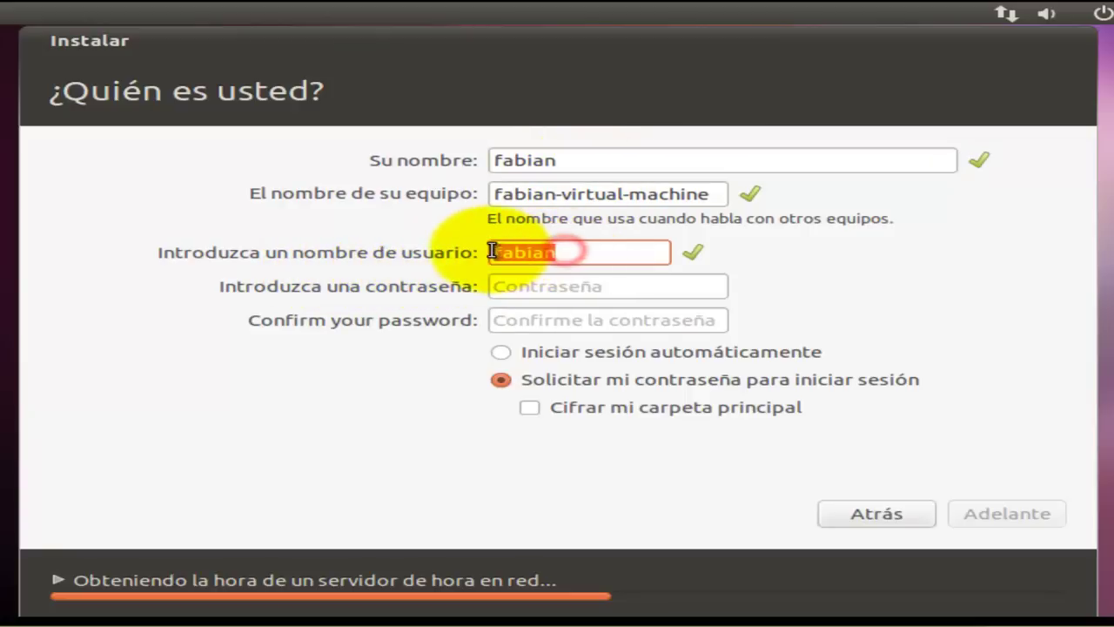
{"action": "left_click", "coordinate": [566, 250]}
{"action": "left_click", "coordinate": [544, 284]}
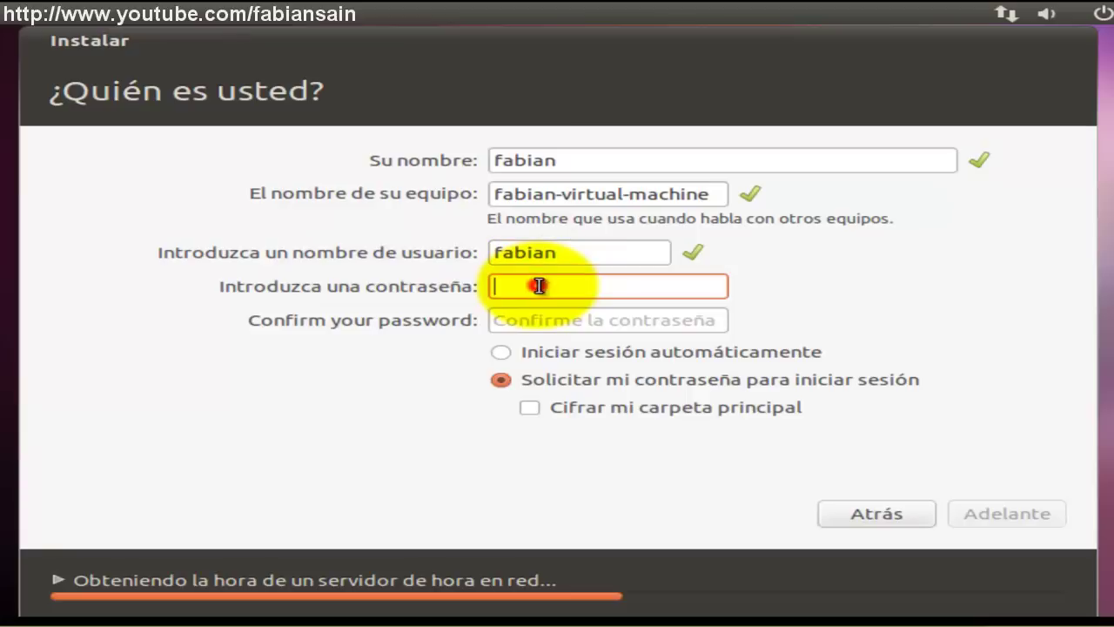
{"action": "type", "text": "*********"}
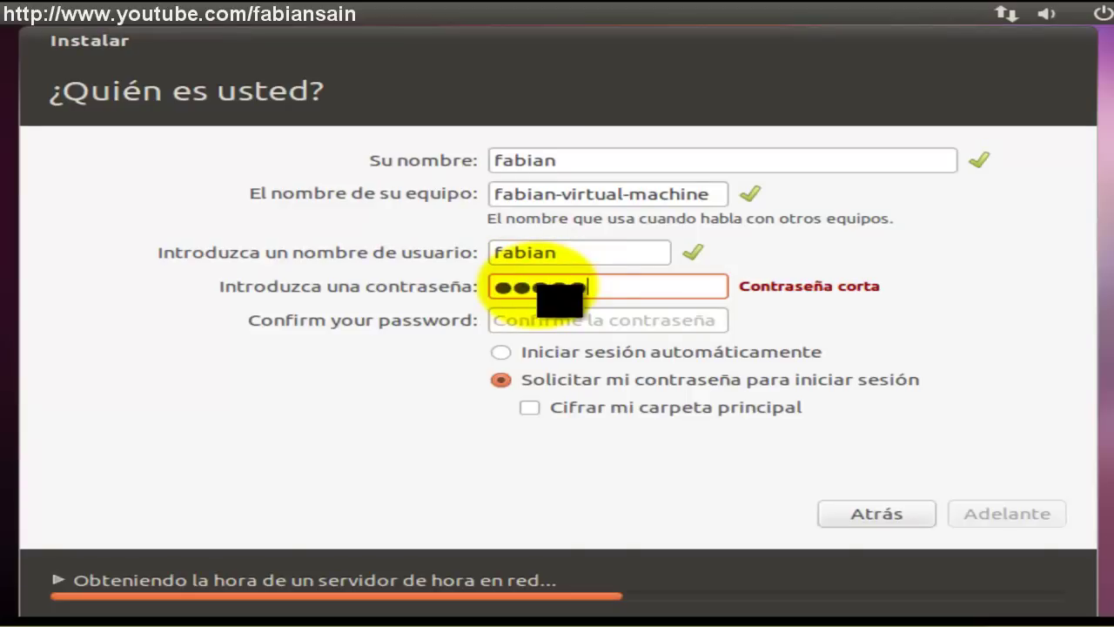
{"action": "key", "text": "Tab"}
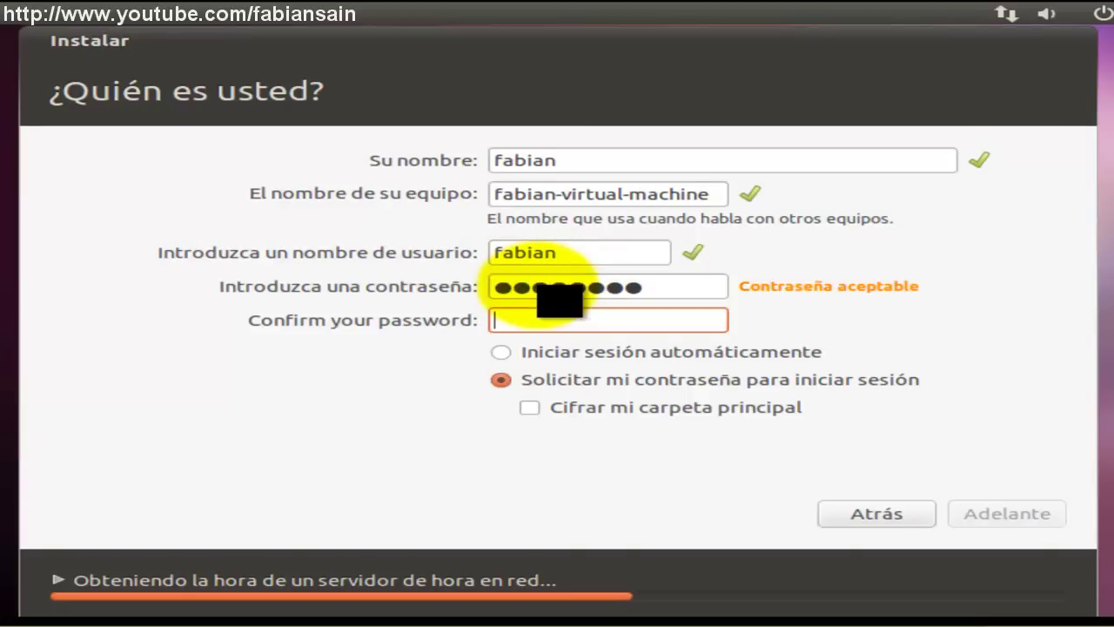
{"action": "type", "text": "*********"}
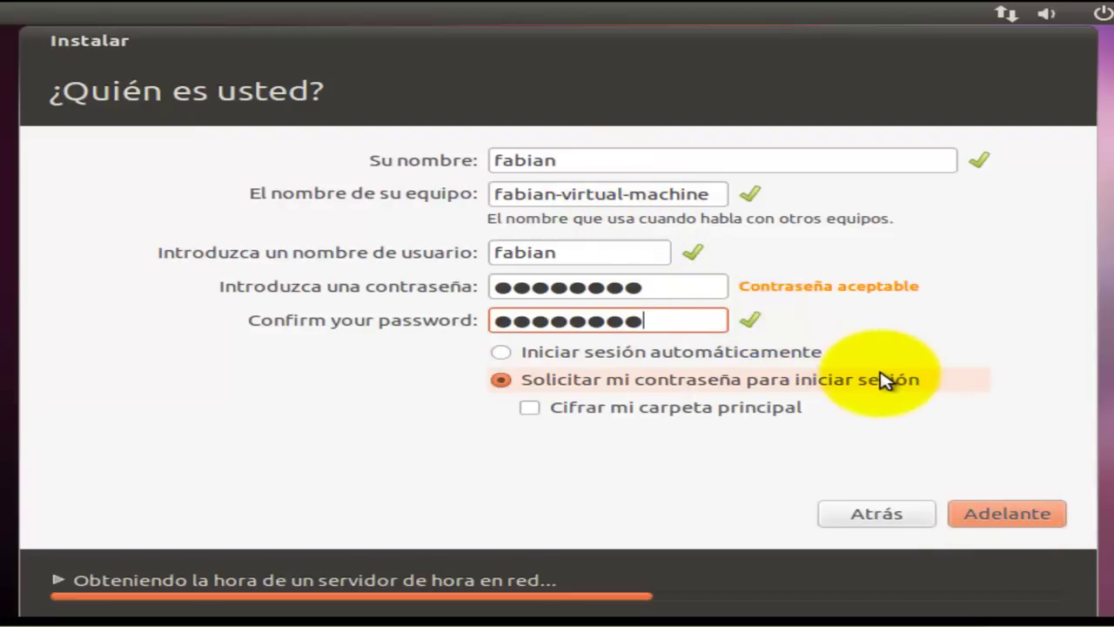
{"action": "left_click", "coordinate": [1002, 512]}
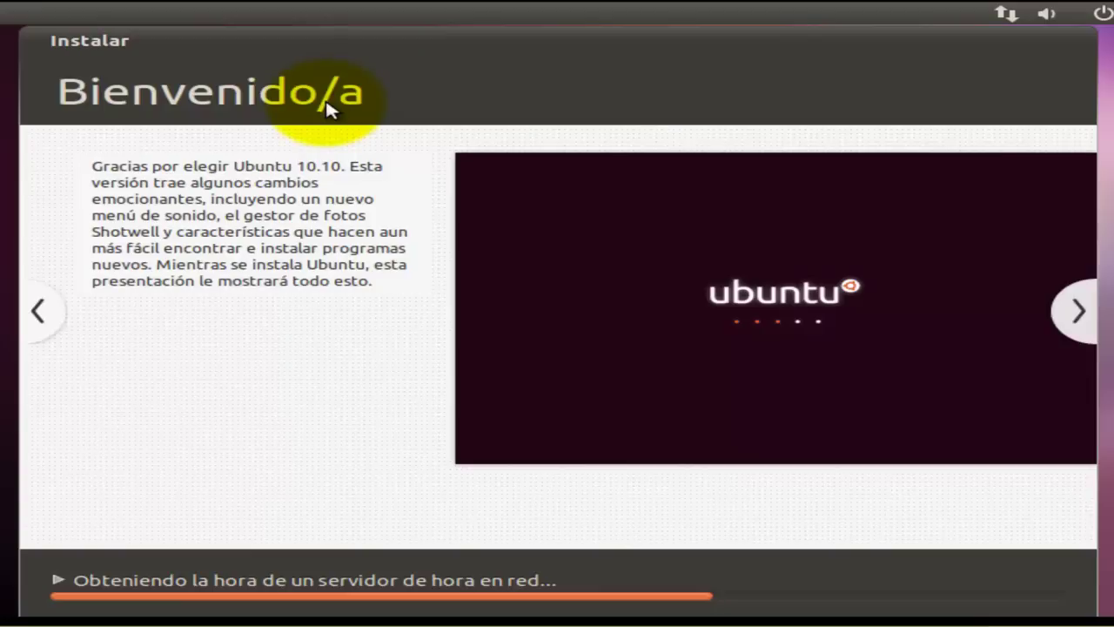
Browse through the Ubuntu 10.10 feature presentation while the installation runs
{"action": "left_click", "coordinate": [1069, 312]}
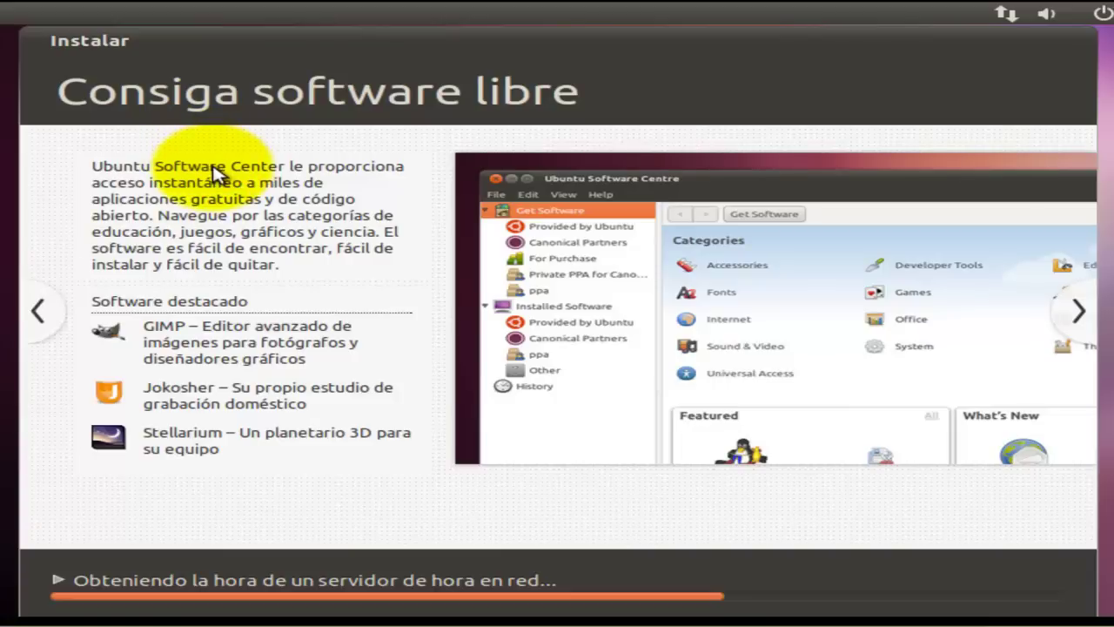
{"action": "left_click", "coordinate": [1077, 310]}
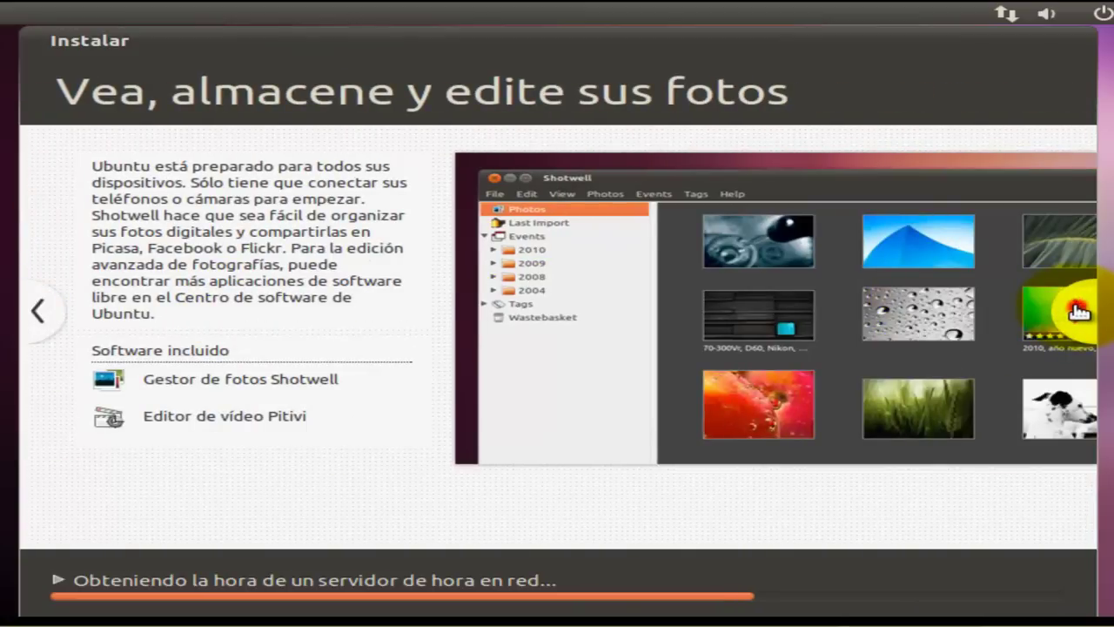
{"action": "left_click", "coordinate": [1079, 310]}
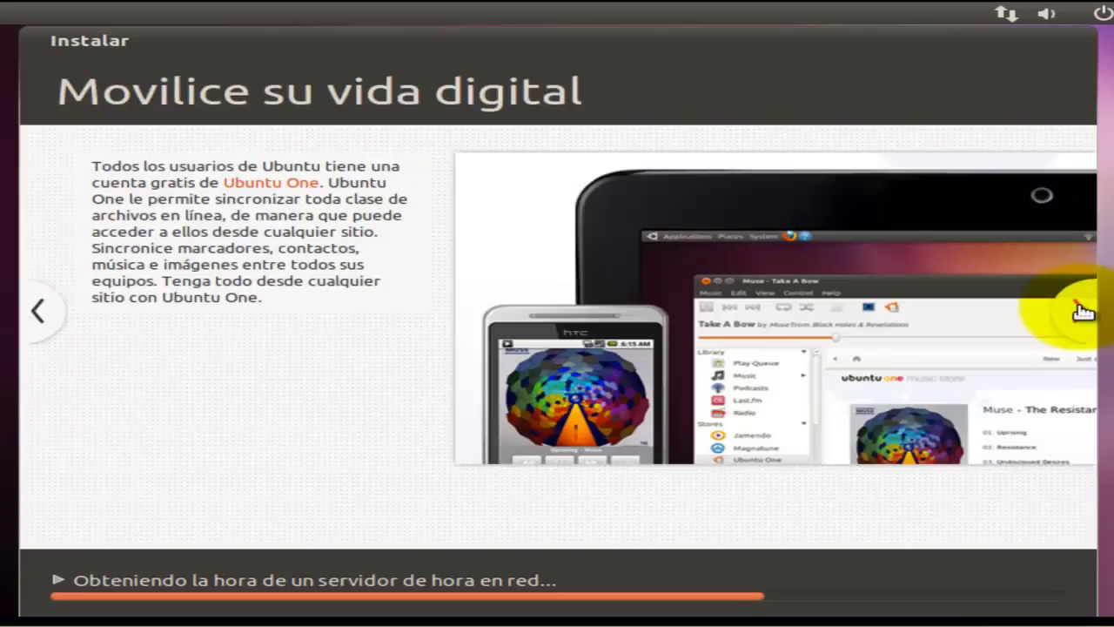
{"action": "left_click", "coordinate": [1080, 310]}
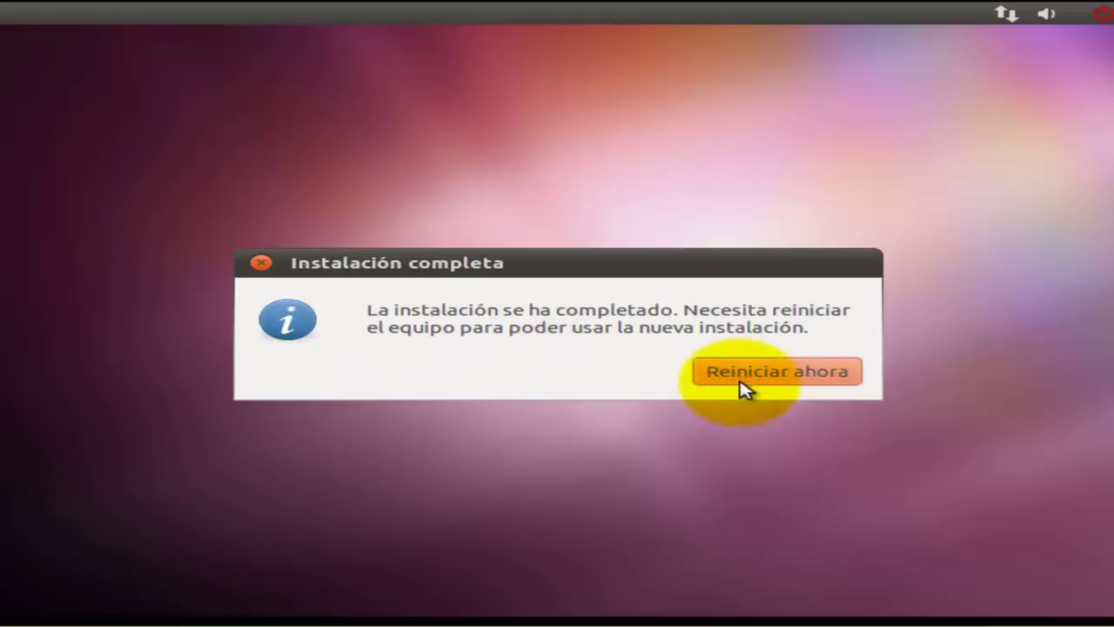
Restart the machine after the installation and log in to the new user account with its password
{"action": "left_click", "coordinate": [781, 374]}
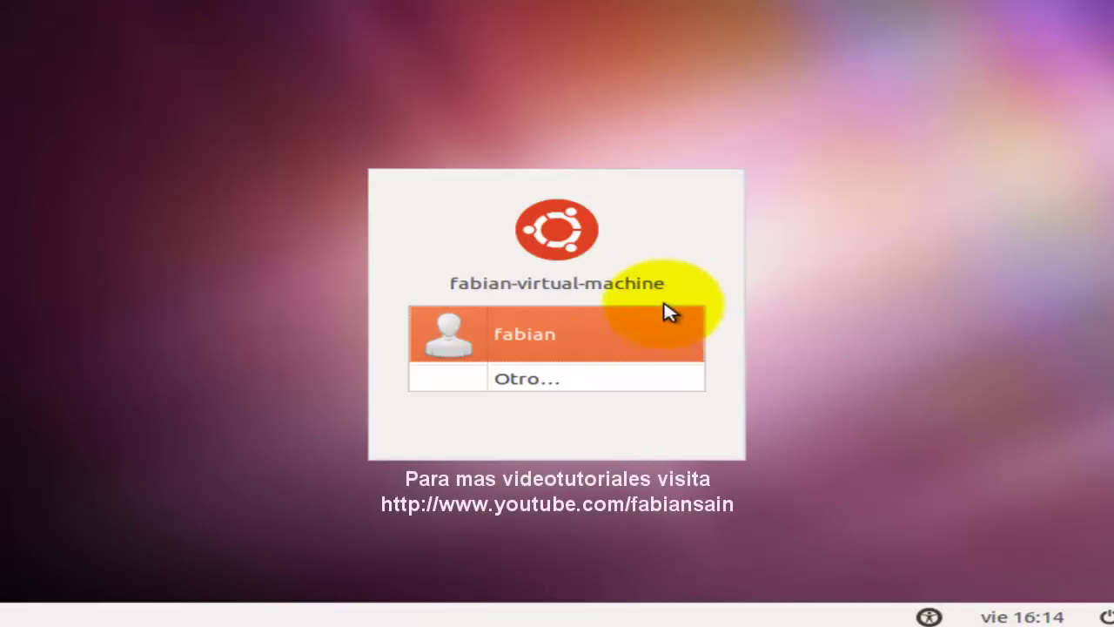
{"action": "left_click", "coordinate": [541, 346]}
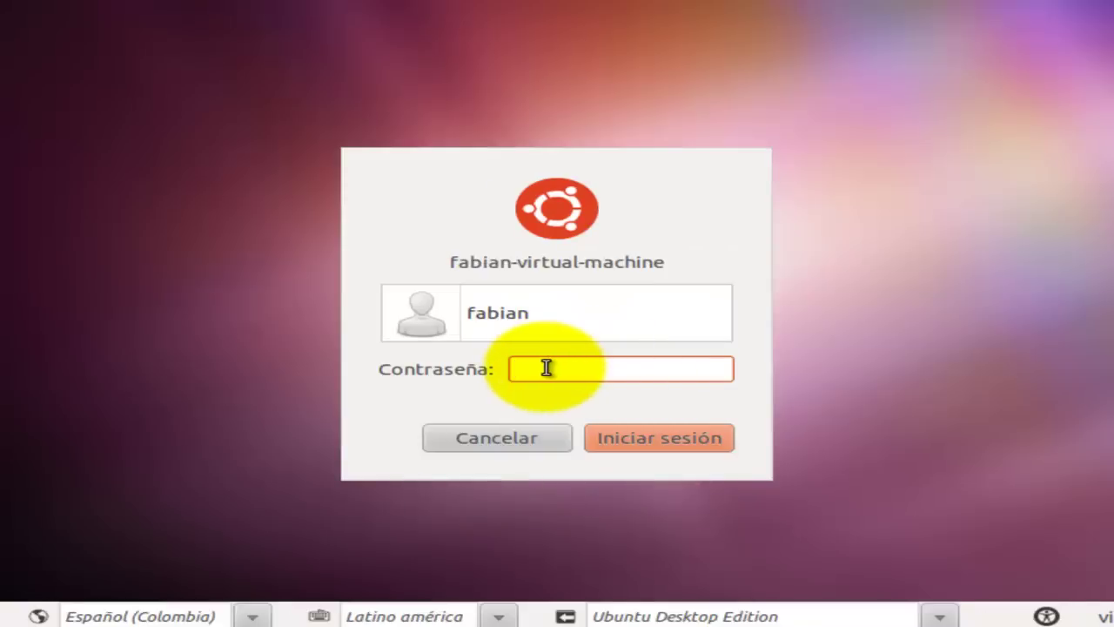
{"action": "type", "text": "•••••"}
{"action": "key", "text": "Return"}
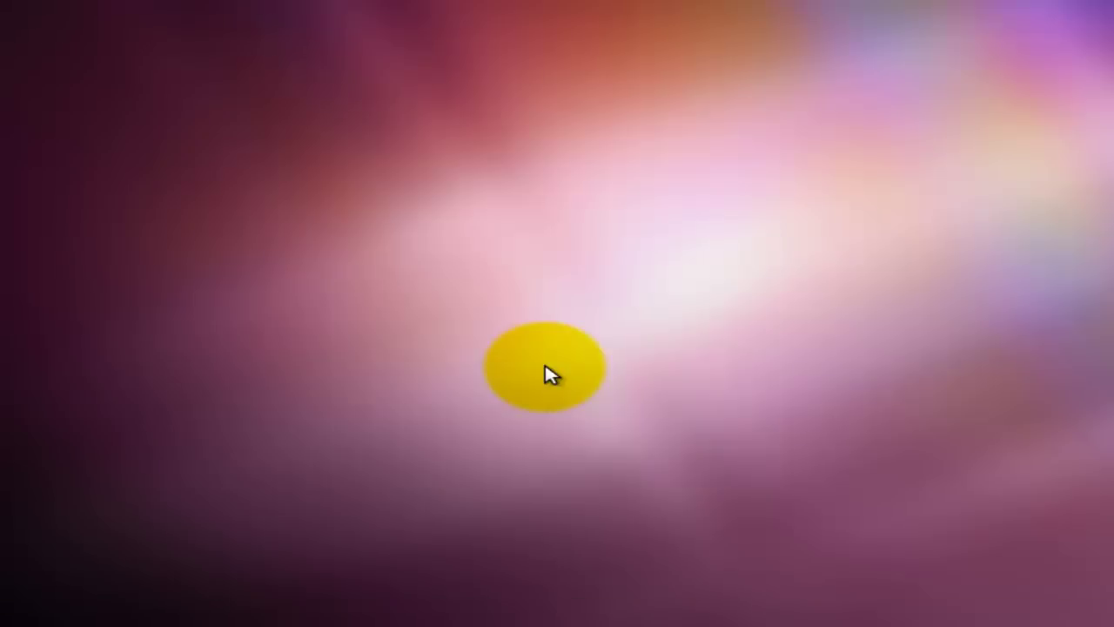